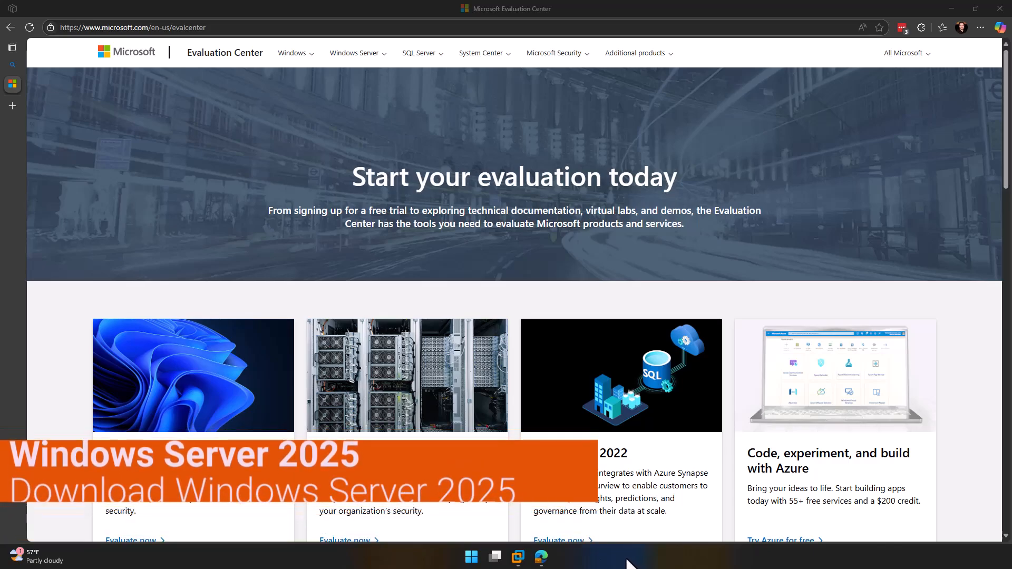
Step: Go to the Windows Server 2025 evaluation page and choose to download the ISO
click(365, 540)
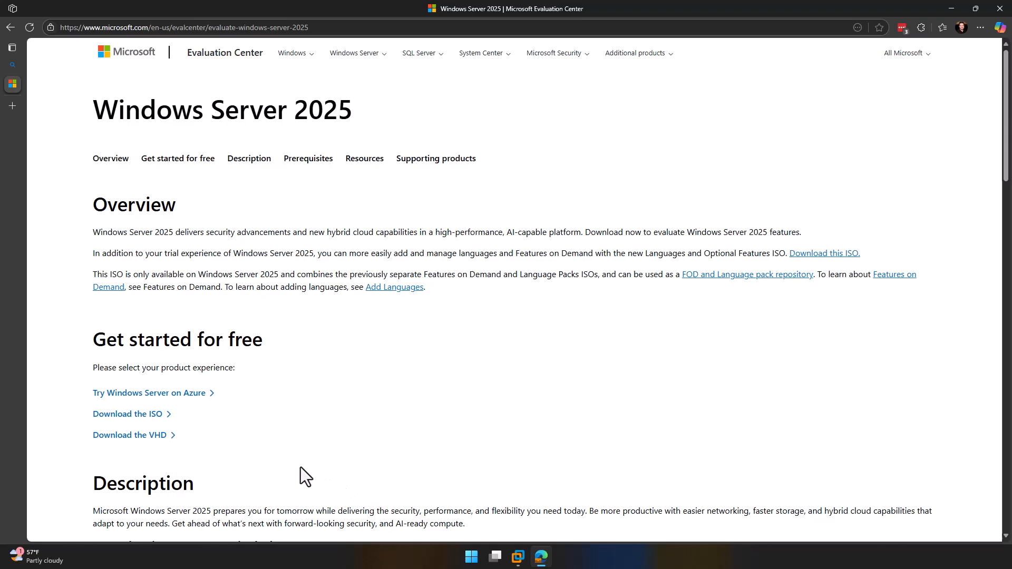
click(155, 417)
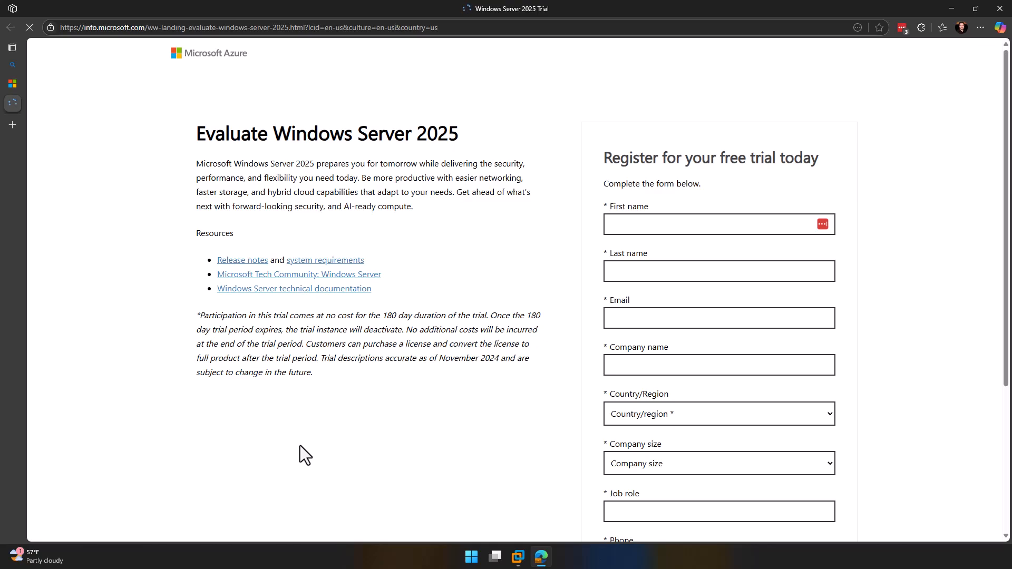
Step: Enter the first and last name, the e-mail address, and company name 'Contoso'
click(644, 233)
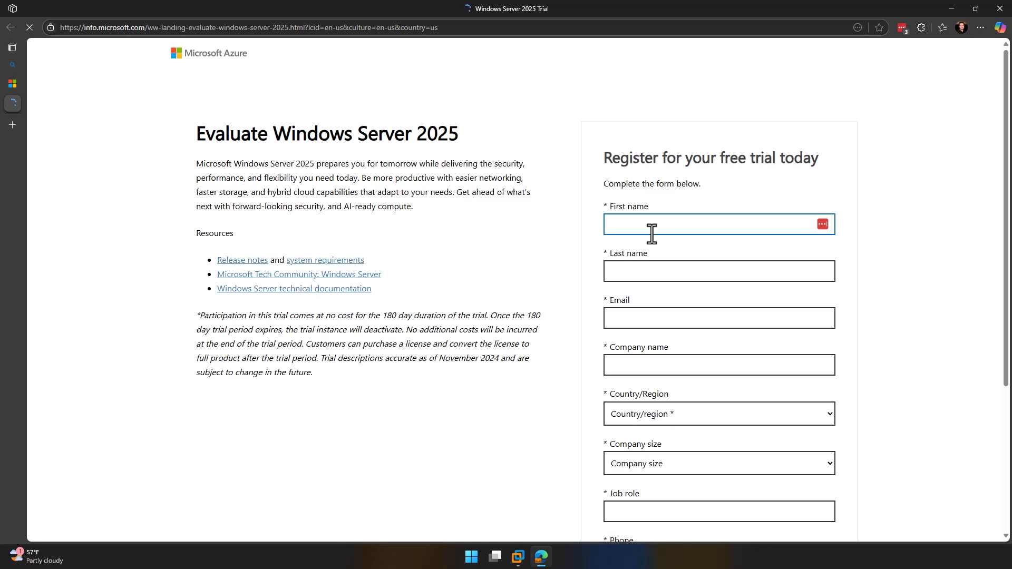
text(John)
key(Tab)
text(Smith)
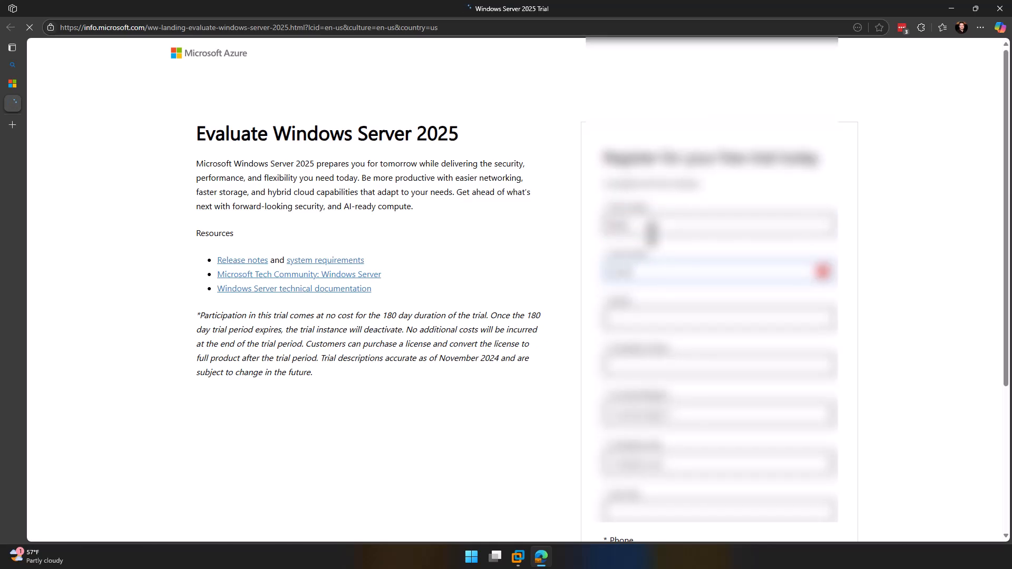
key(Tab)
text(john.smith@)
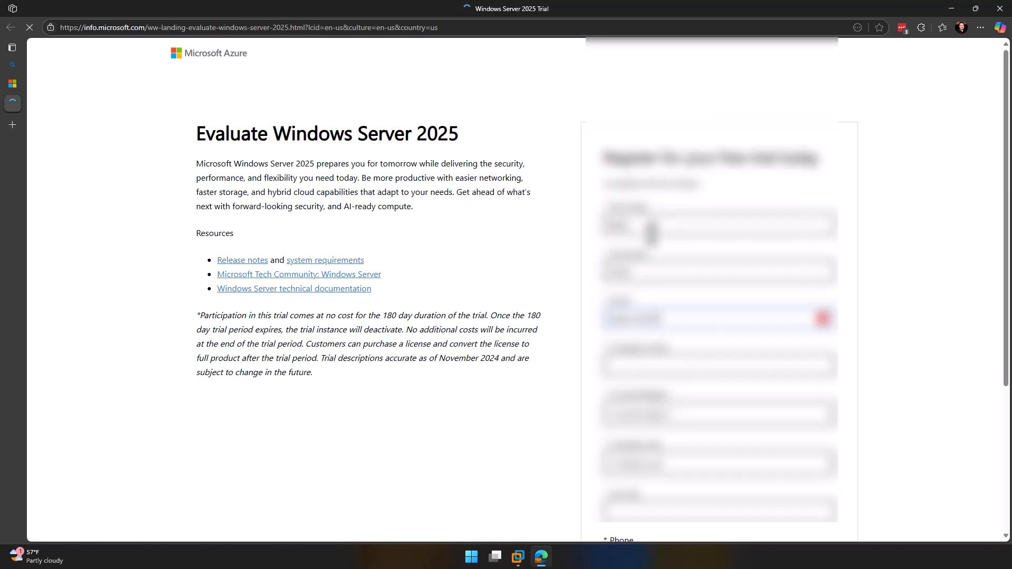
text(example.com)
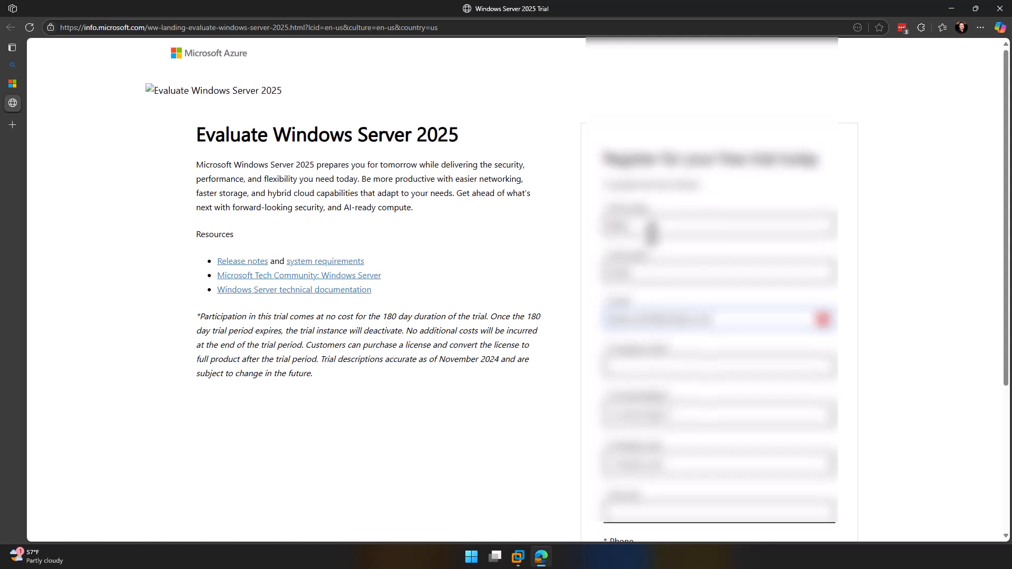
key(Tab)
text(Contoso)
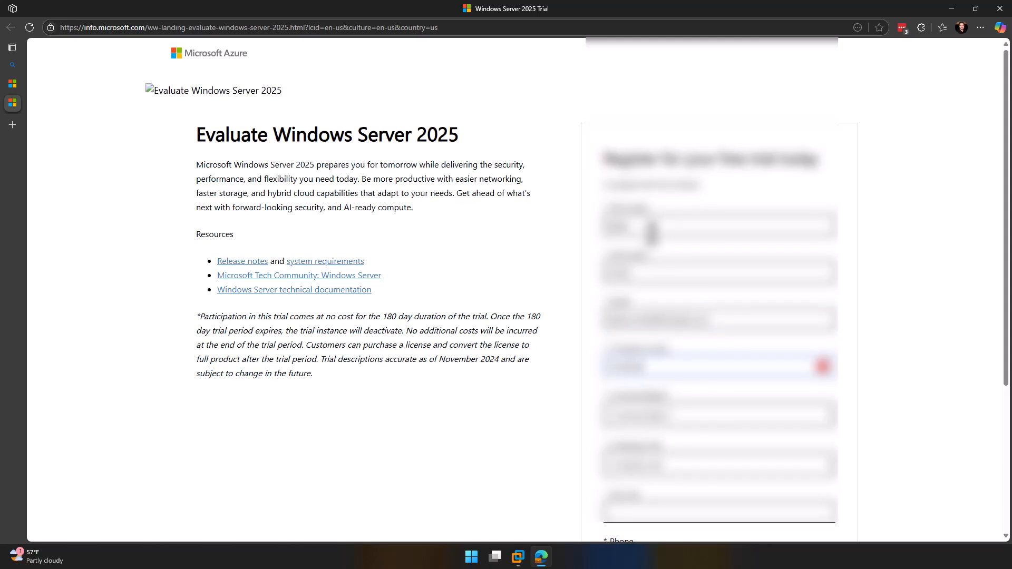
Step: Choose the country and company size, and enter job role 'Admin'
click(698, 421)
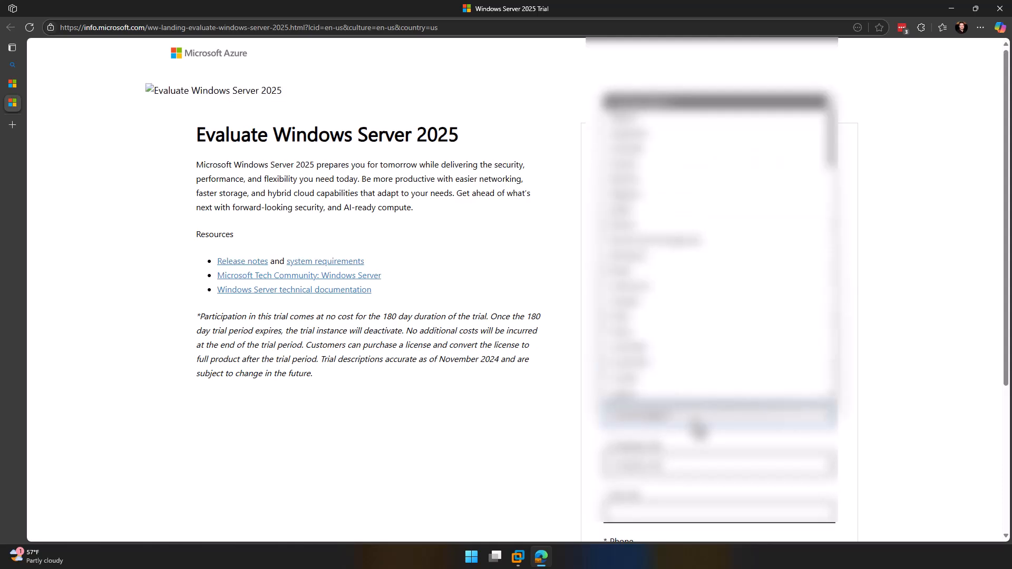
text(un)
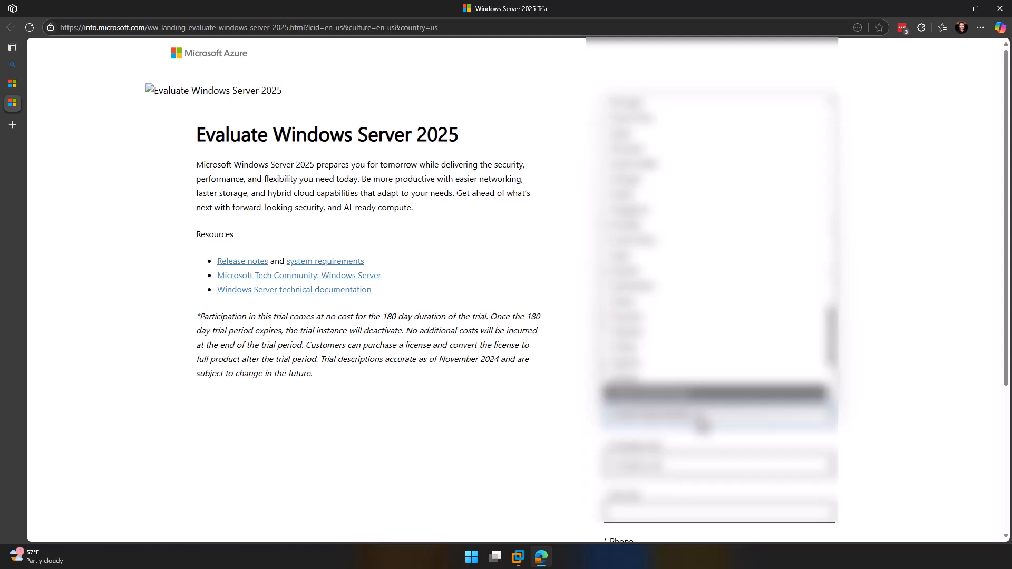
click(679, 377)
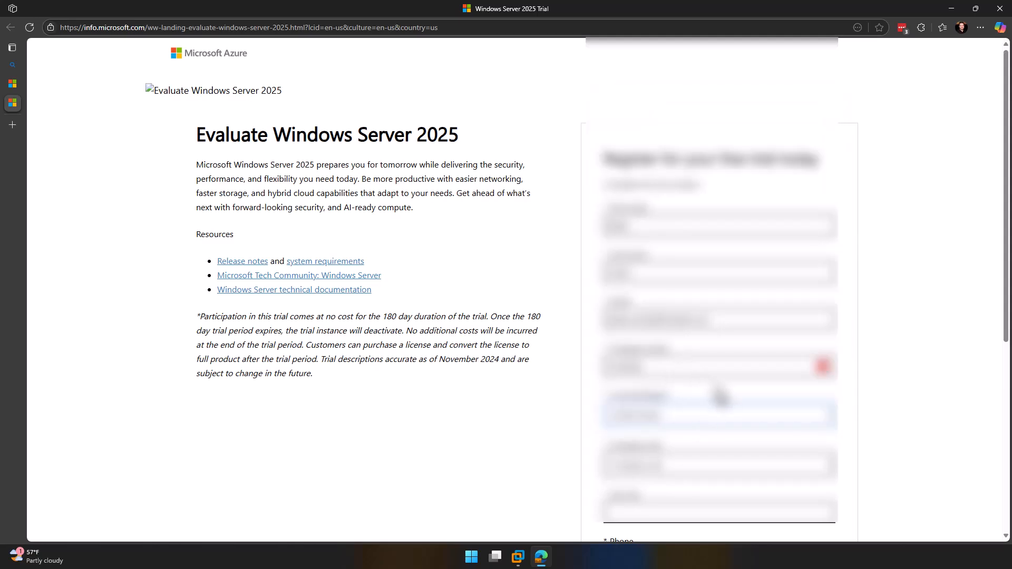
scroll(720, 396, down, 4)
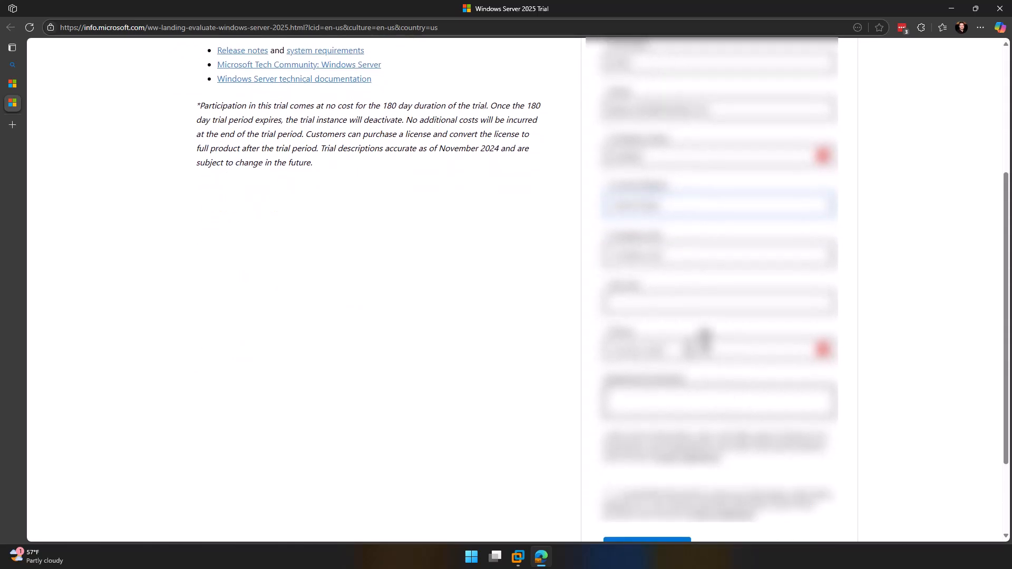
click(674, 269)
click(670, 300)
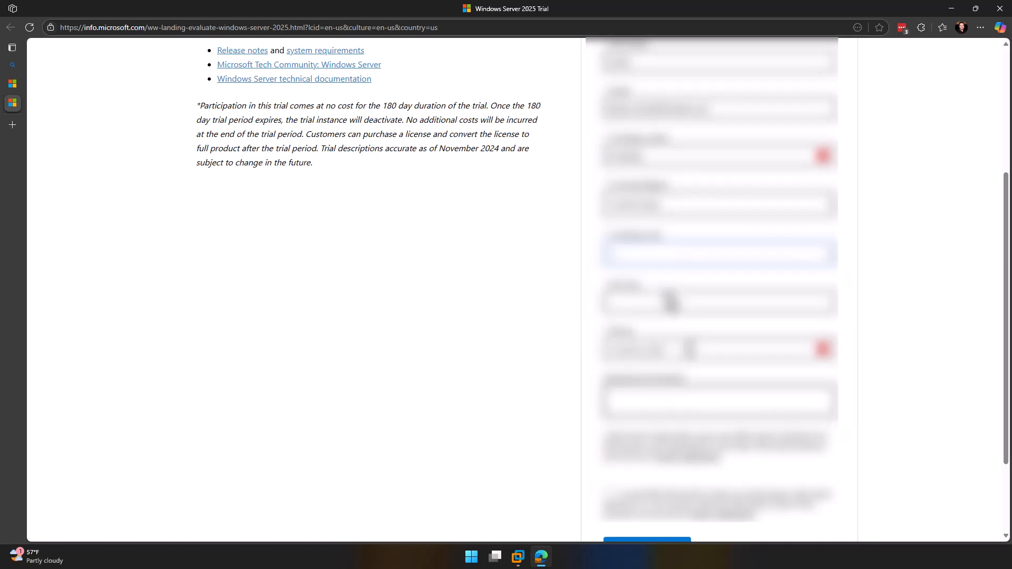
click(671, 299)
text(Admin)
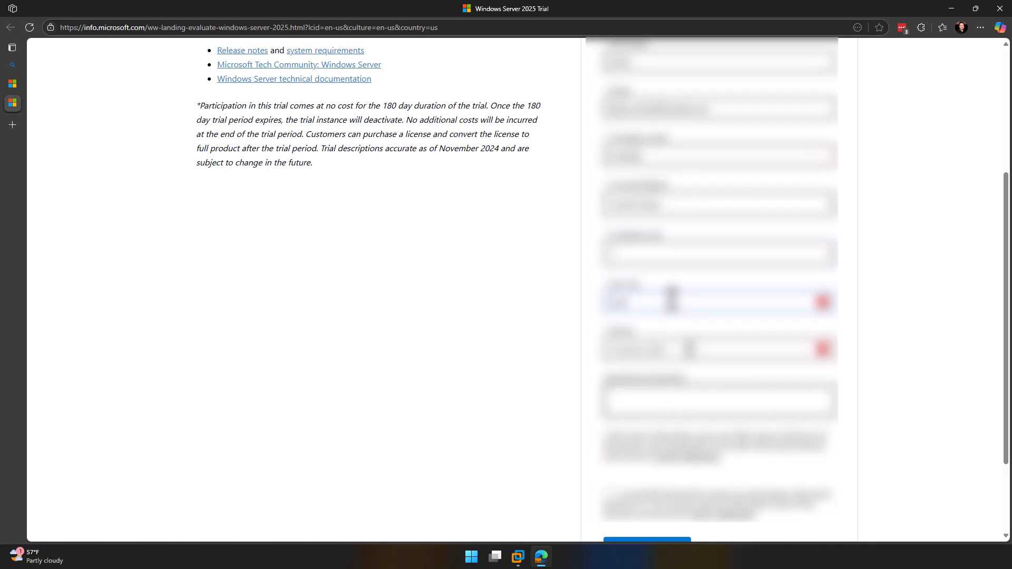
Step: Select the phone country code, enter the phone number, and submit the form
click(688, 352)
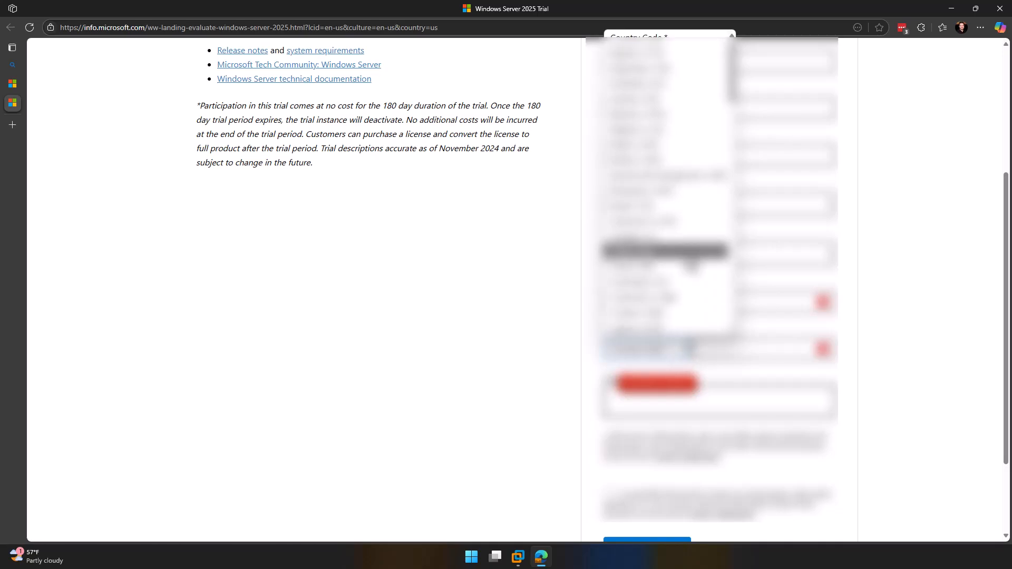
scroll(691, 255, down, 15)
scroll(690, 253, down, 10)
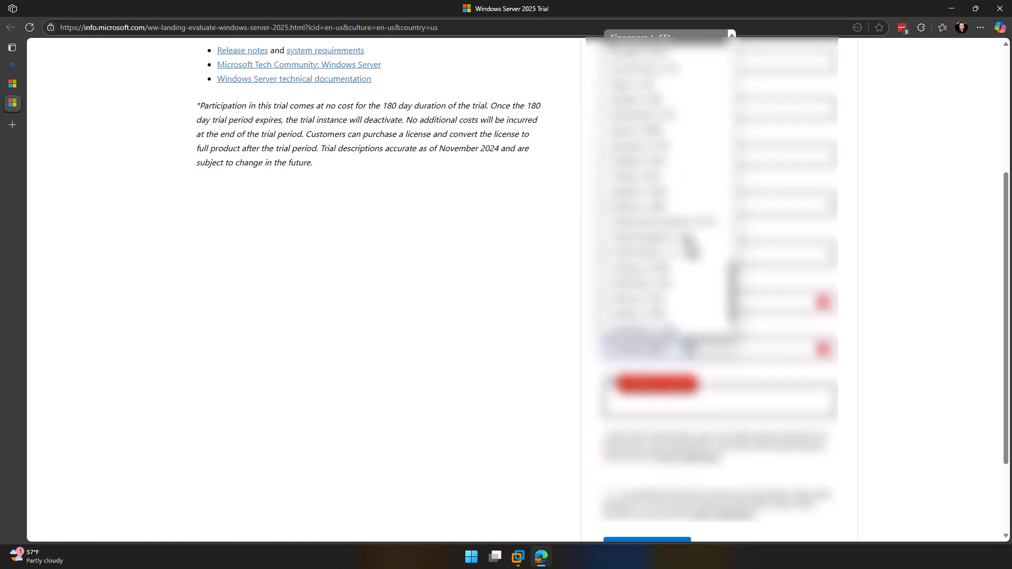
click(701, 295)
click(737, 346)
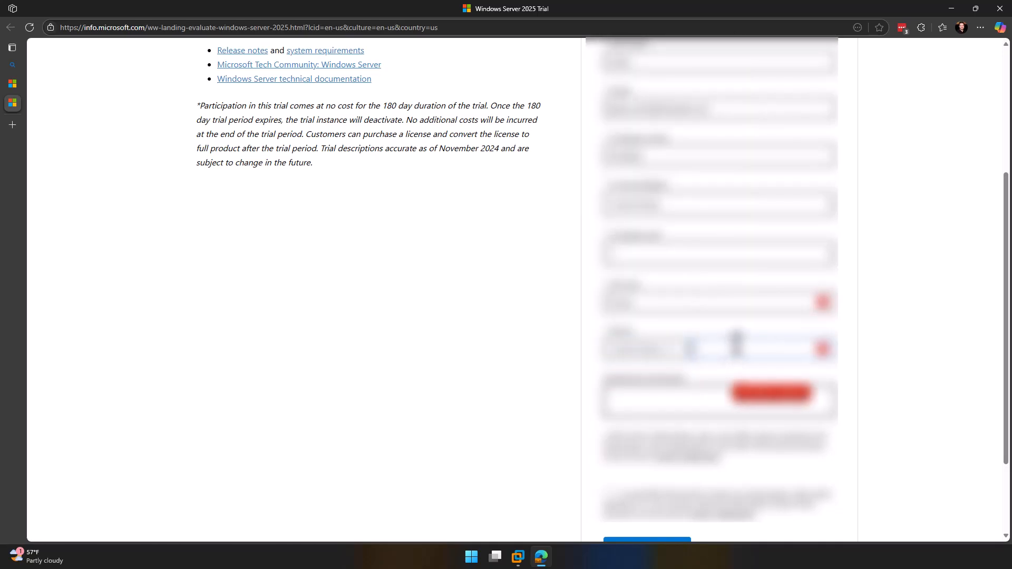
text(555-555-55)
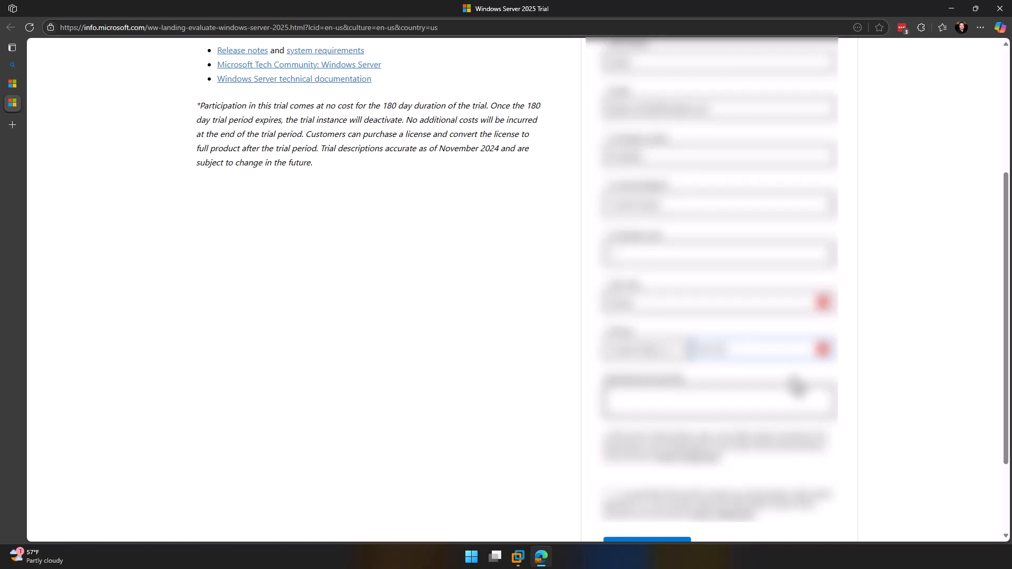
text(5-5555)
scroll(795, 385, down, 2)
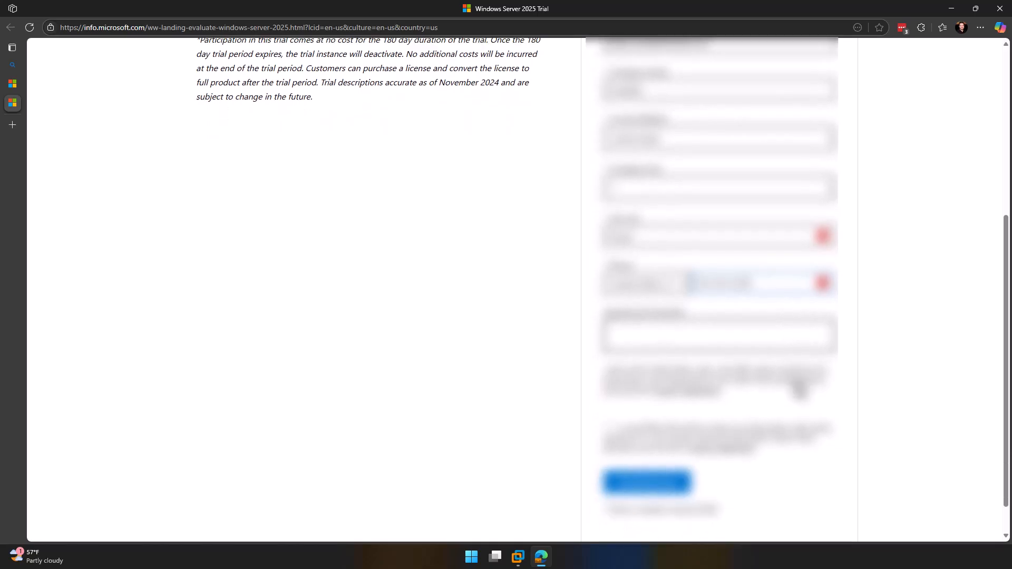
click(659, 448)
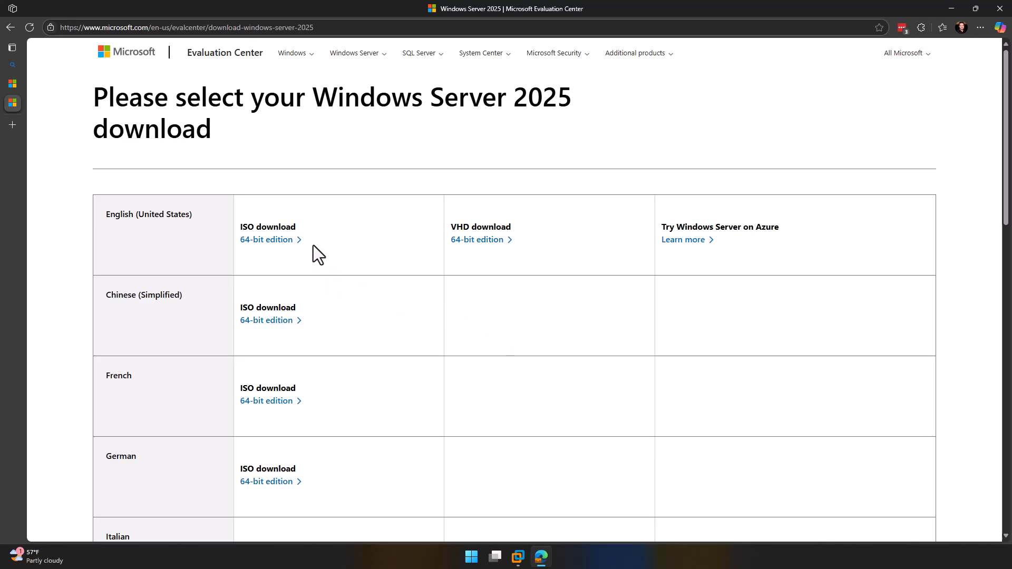
Step: Download the 64-bit ISO edition for English (United States)
click(278, 243)
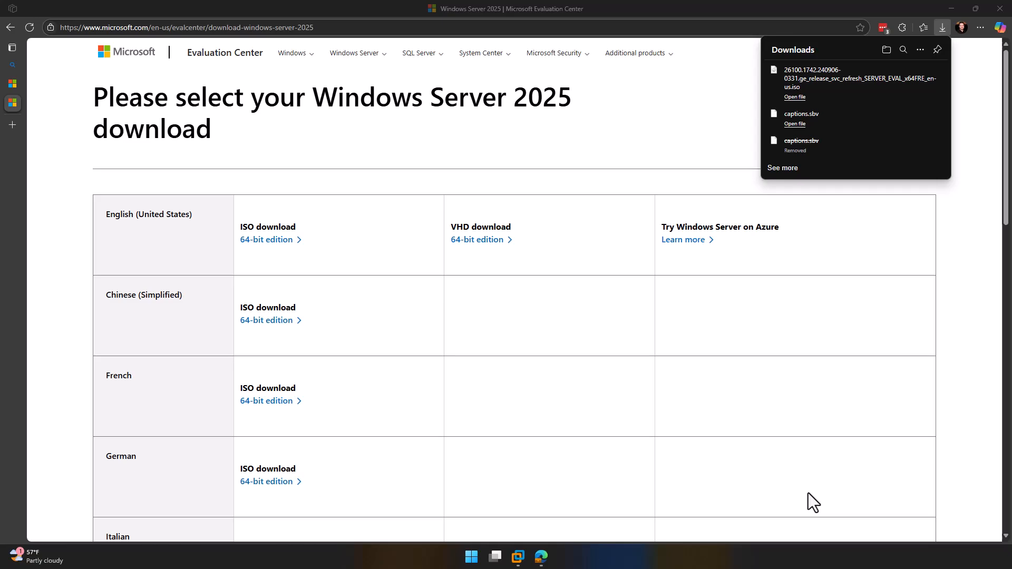
Step: Switch to VMware Workstation and launch Create a New Virtual Machine from Home
click(520, 558)
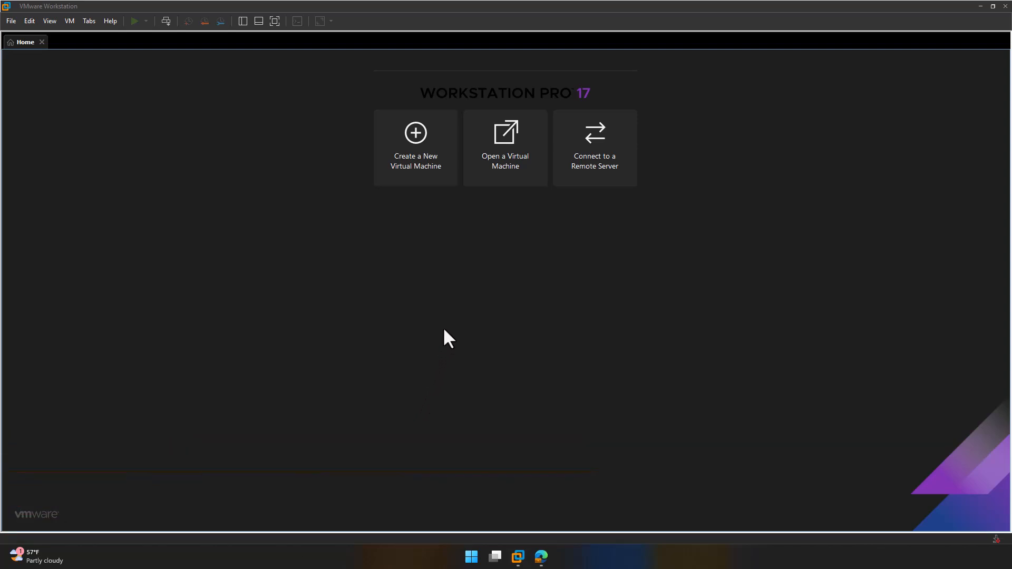
click(425, 158)
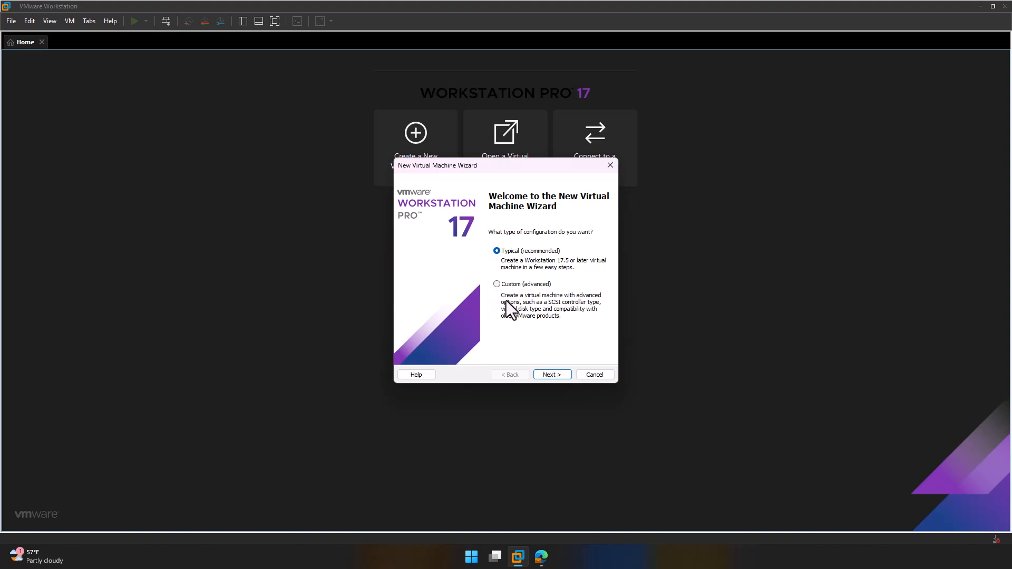
Step: Use Typical configuration, install the OS later, and pick Microsoft Windows as guest OS
click(568, 375)
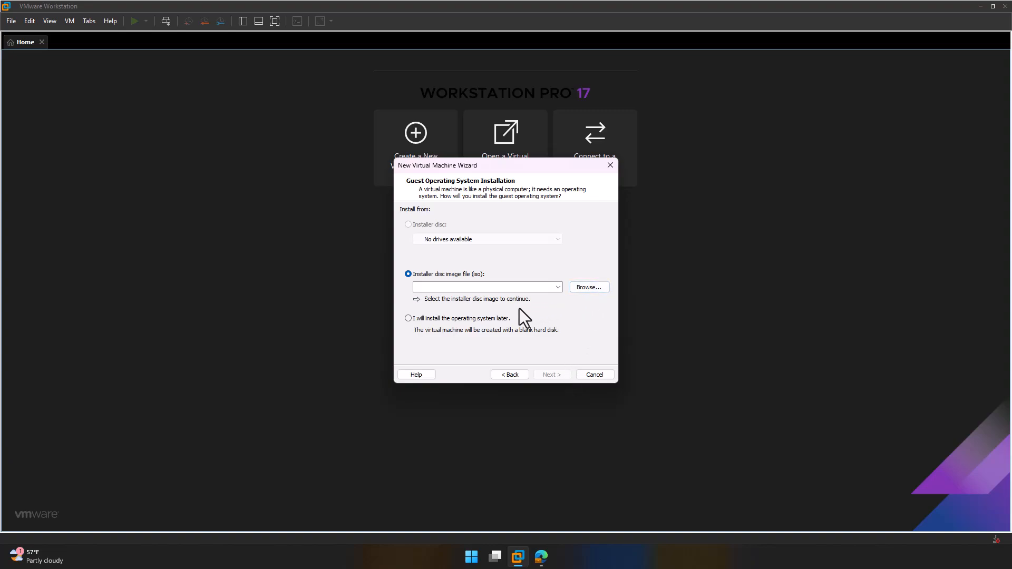
click(492, 318)
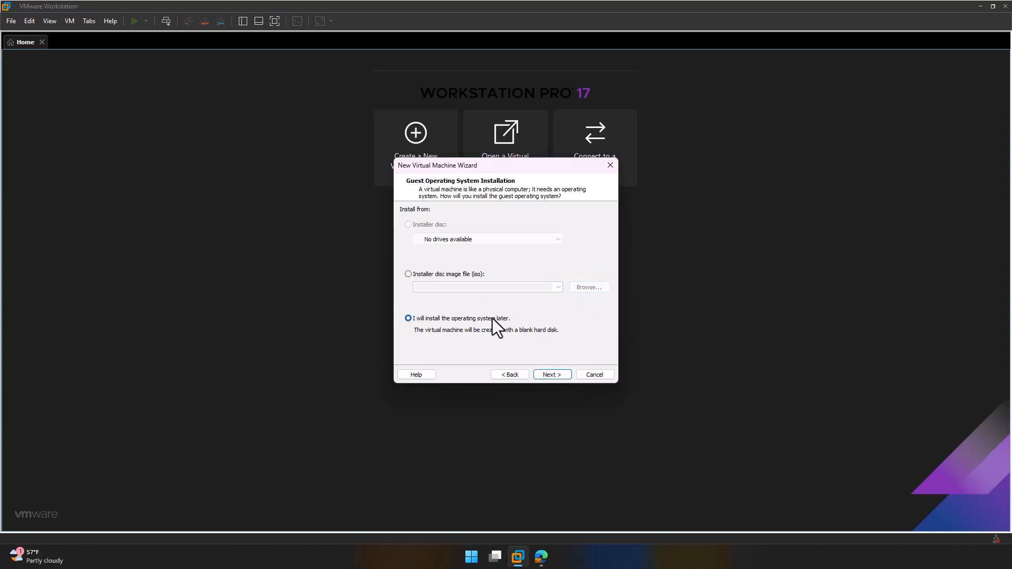
click(560, 374)
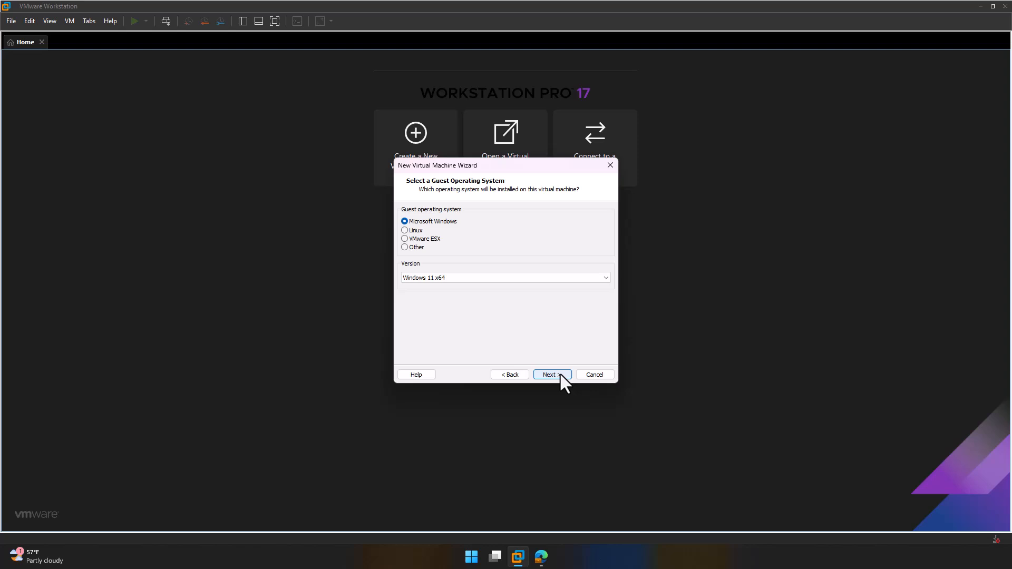
click(606, 280)
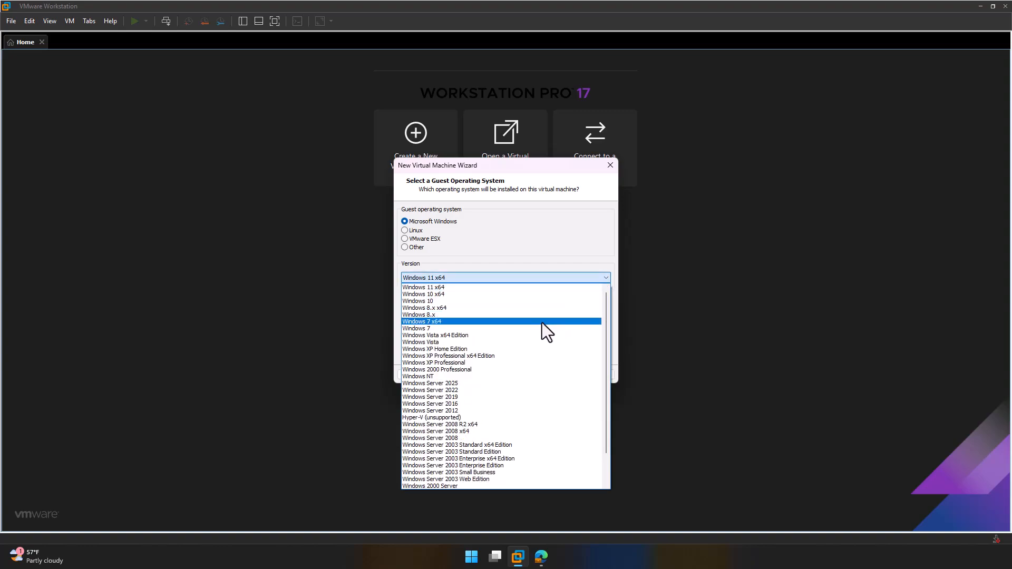
Step: Select Windows Server 2025 as the version and name the VM 'Windows Server 2025 - Base'
click(457, 383)
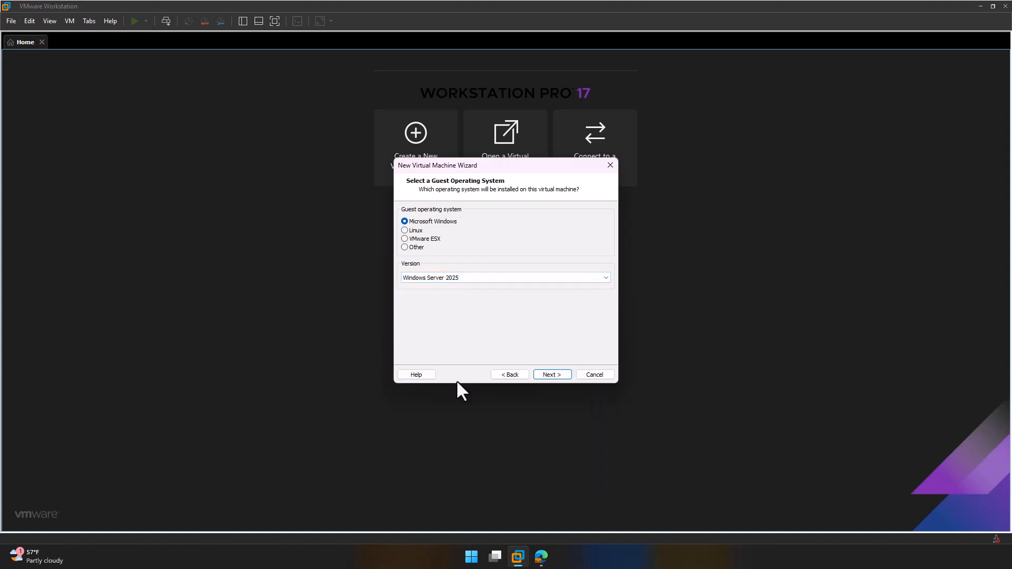
click(565, 374)
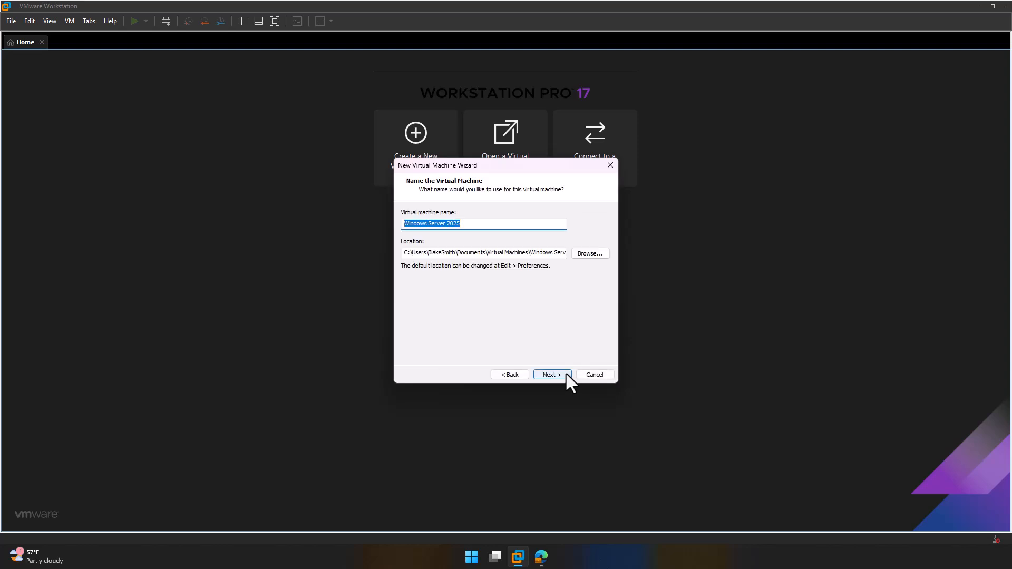
click(514, 226)
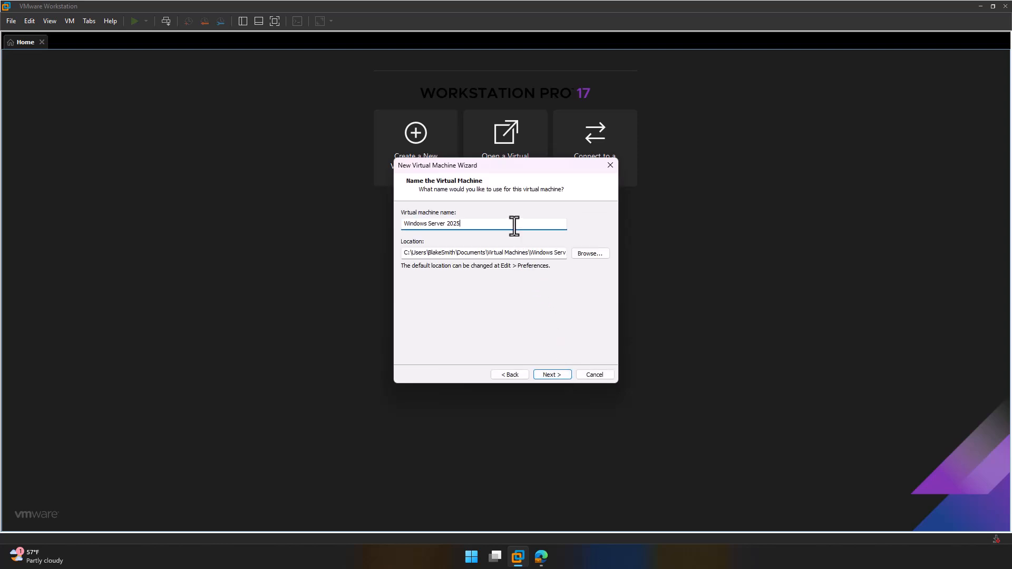
text(- Base)
Step: Browse to the Virtual Machines folder on the Extreme Pro (E:) drive
click(591, 253)
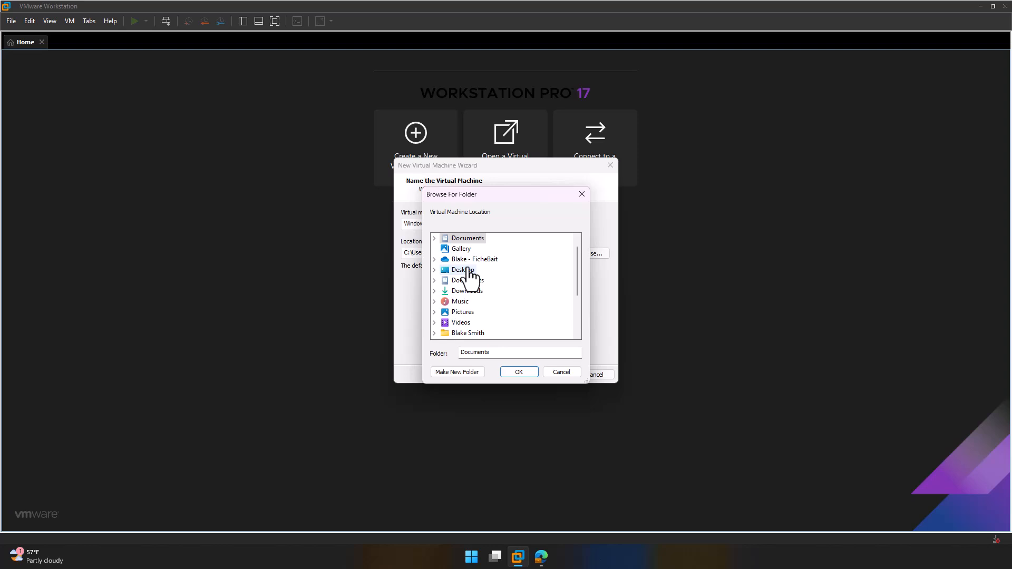
click(446, 294)
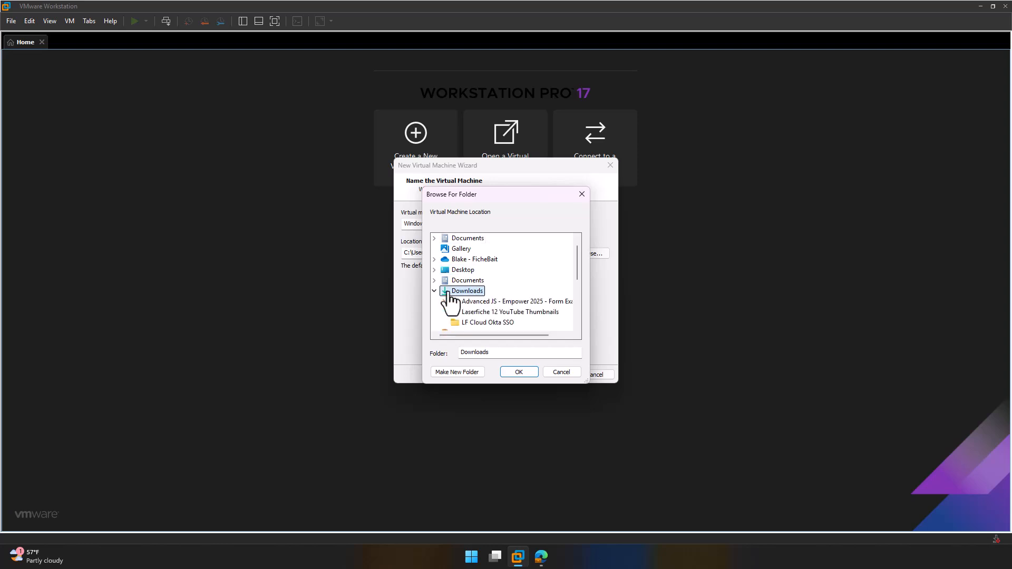
scroll(469, 293, down, 1)
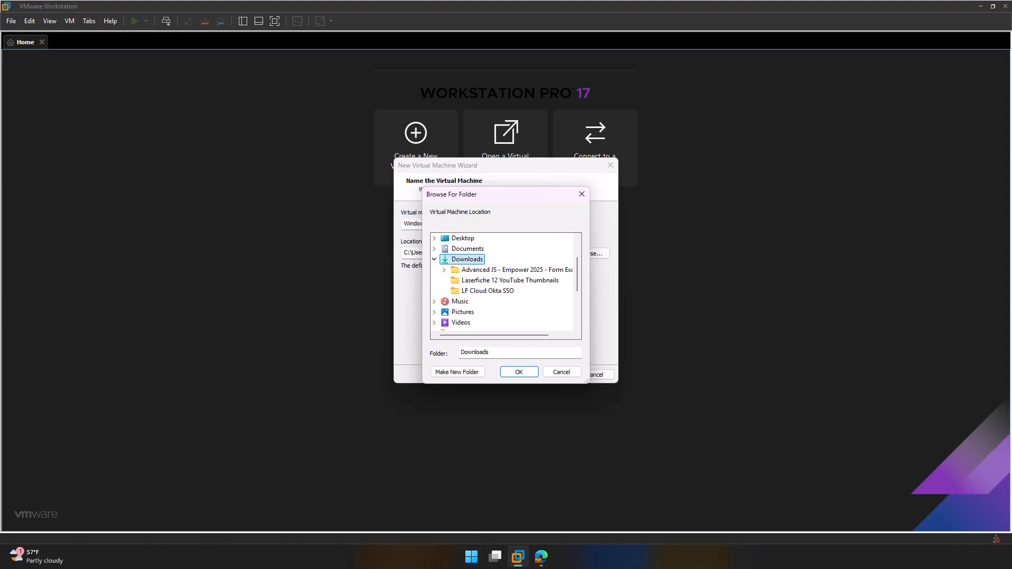
scroll(469, 306, down, 3)
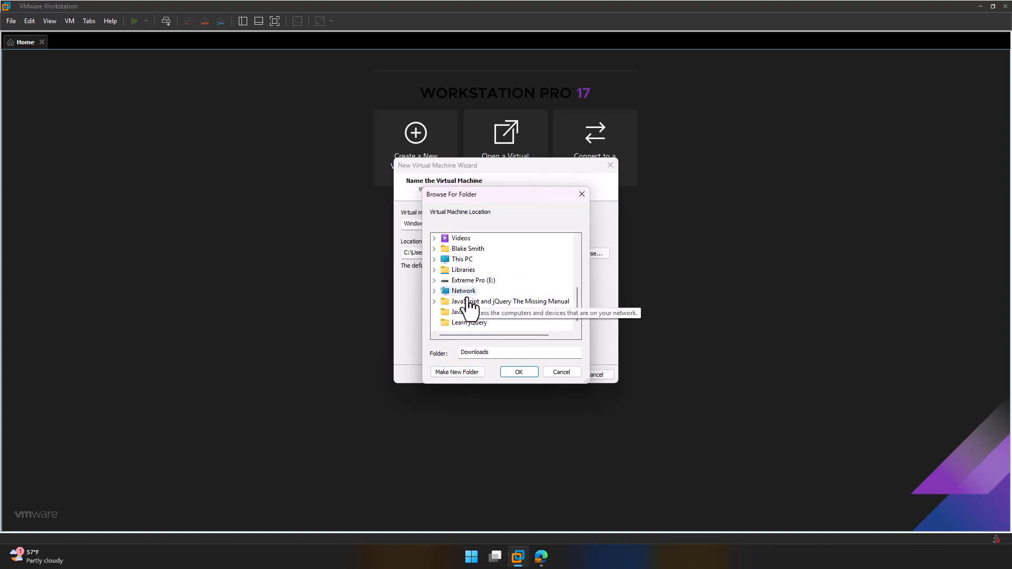
double_click(468, 281)
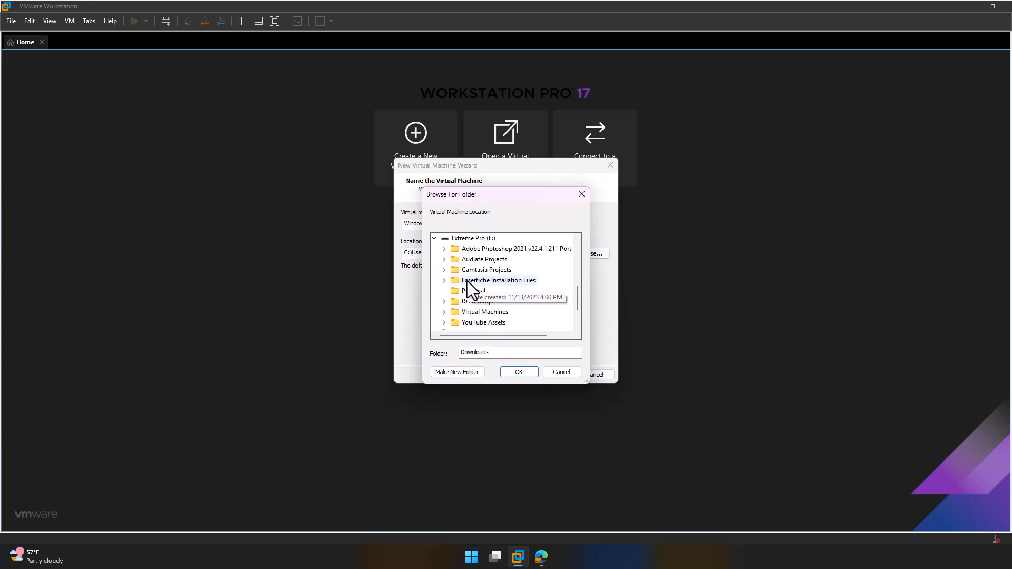
double_click(499, 312)
scroll(517, 303, down, 1)
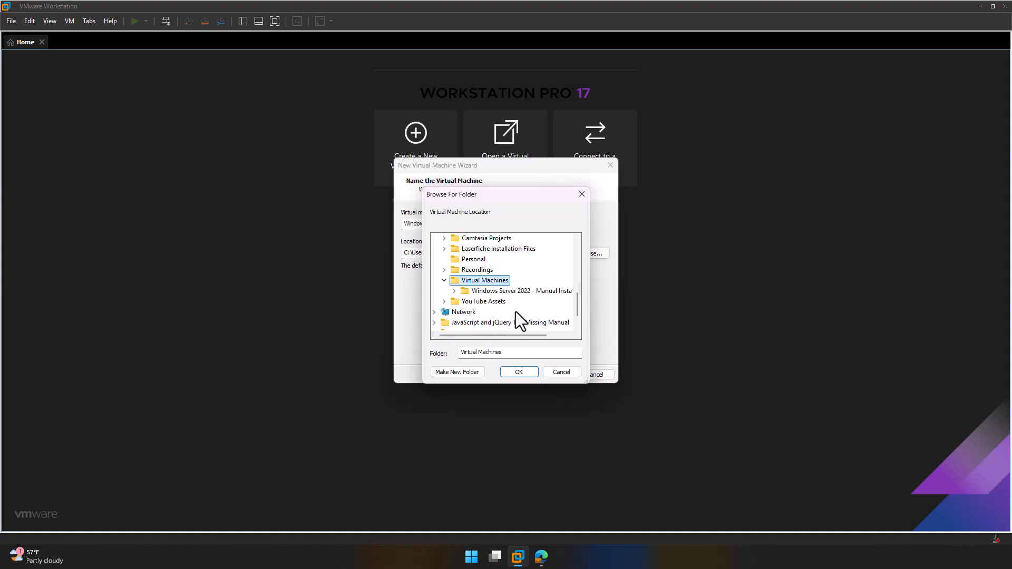
Step: Create folder 'Windows Server 2025 - Base' there and use it as the VM location
click(468, 372)
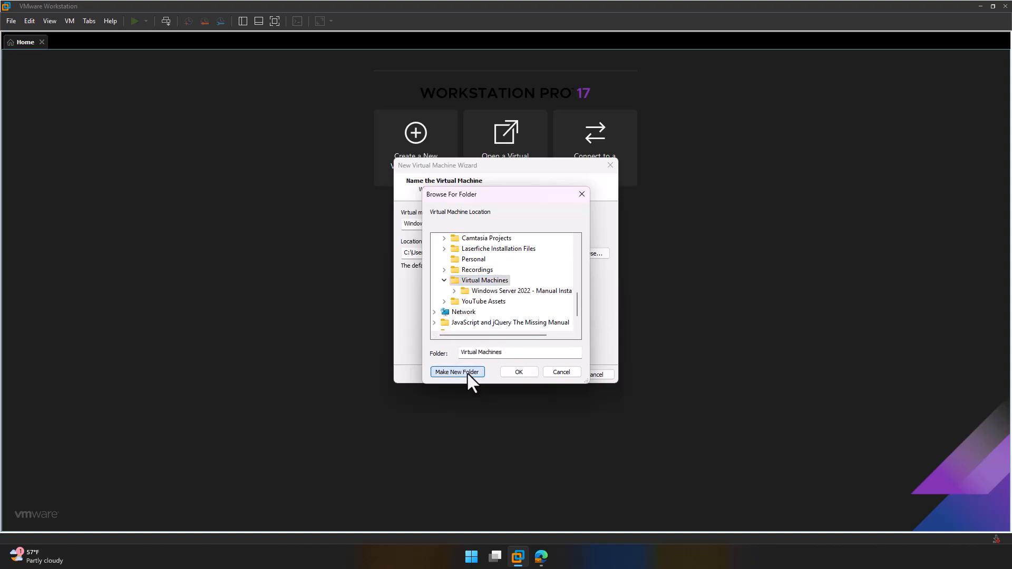
text(Windows SErve)
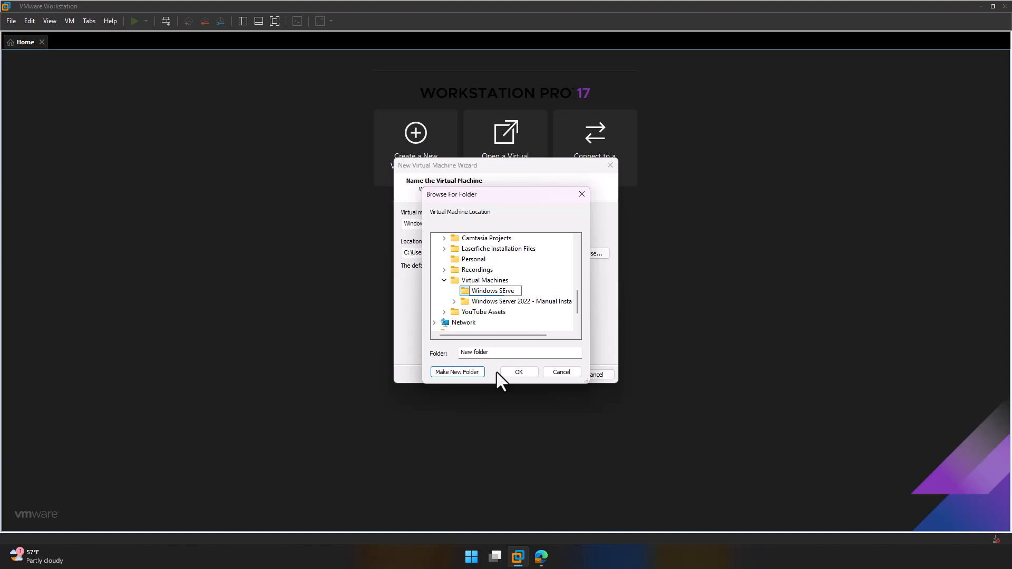
key(BackSpace)
key(BackSpace)
key(BackSpace)
text(erver 2025 - Base)
key(Return)
click(519, 372)
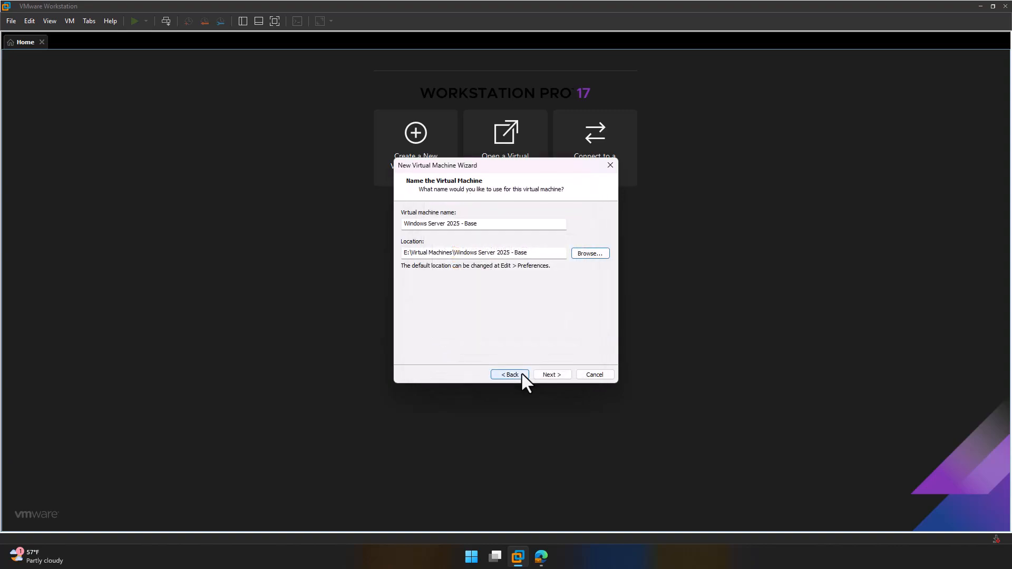
click(568, 378)
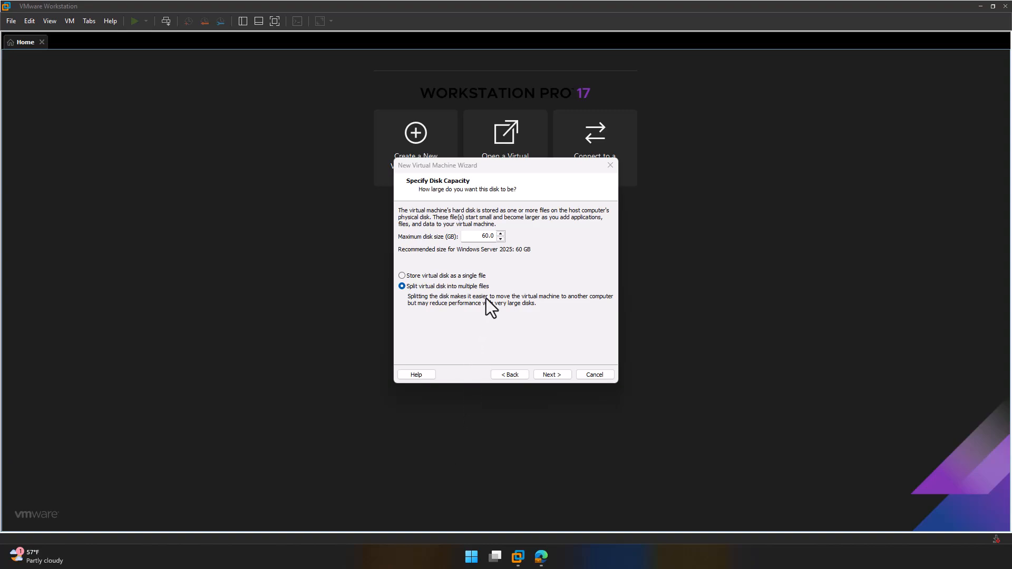
Step: Set a 70 GB maximum disk stored as a single file and finish the wizard
click(486, 236)
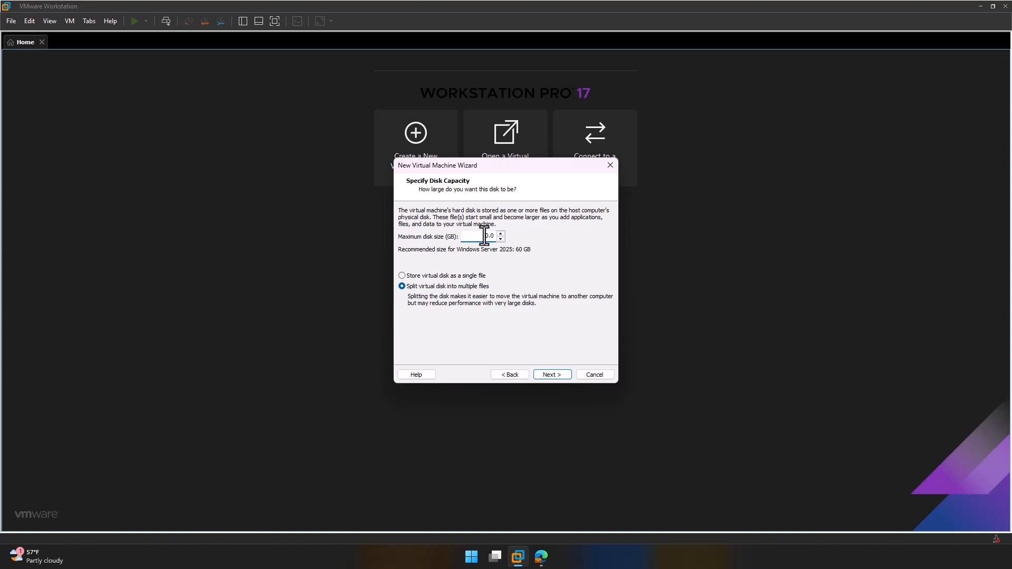
click(446, 275)
click(552, 374)
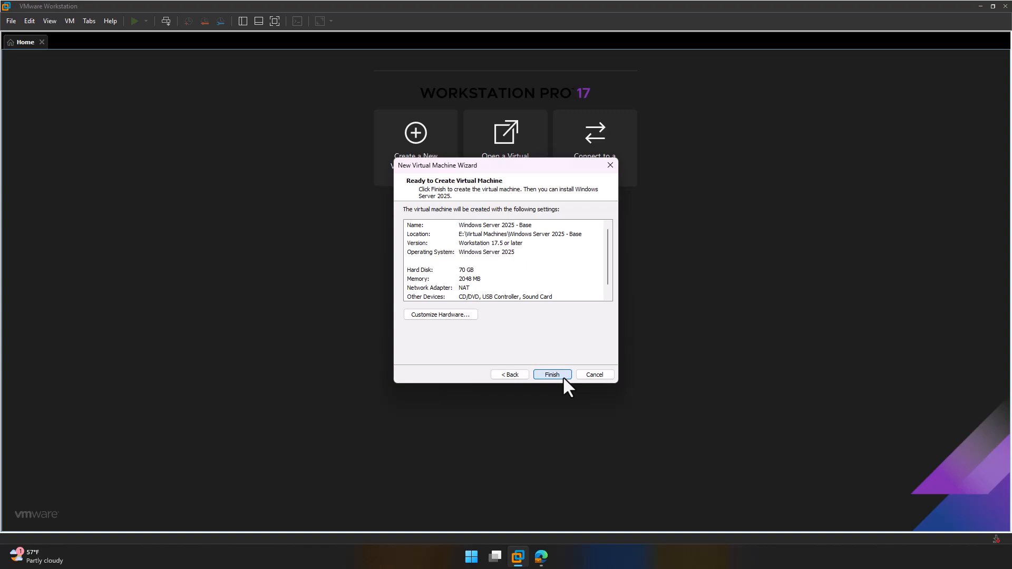
click(563, 375)
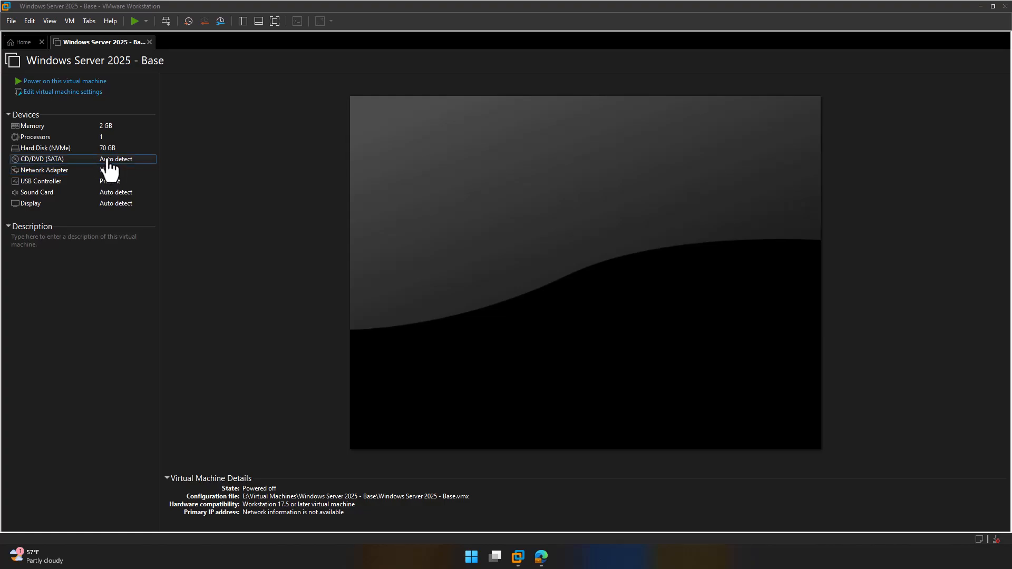
Step: In the VM settings, set the processor to 4 cores per processor
click(99, 92)
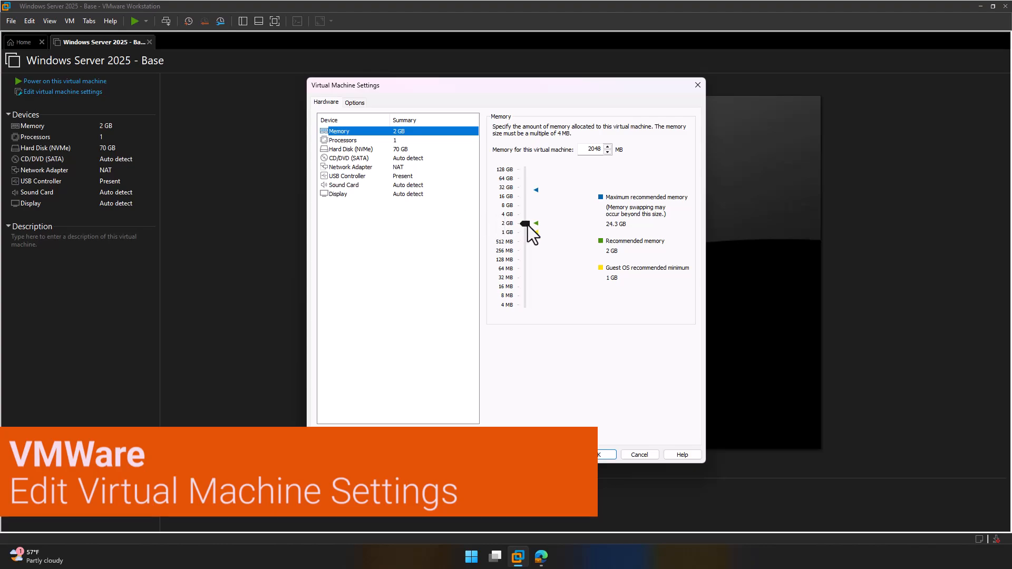
drag(528, 225, 533, 197)
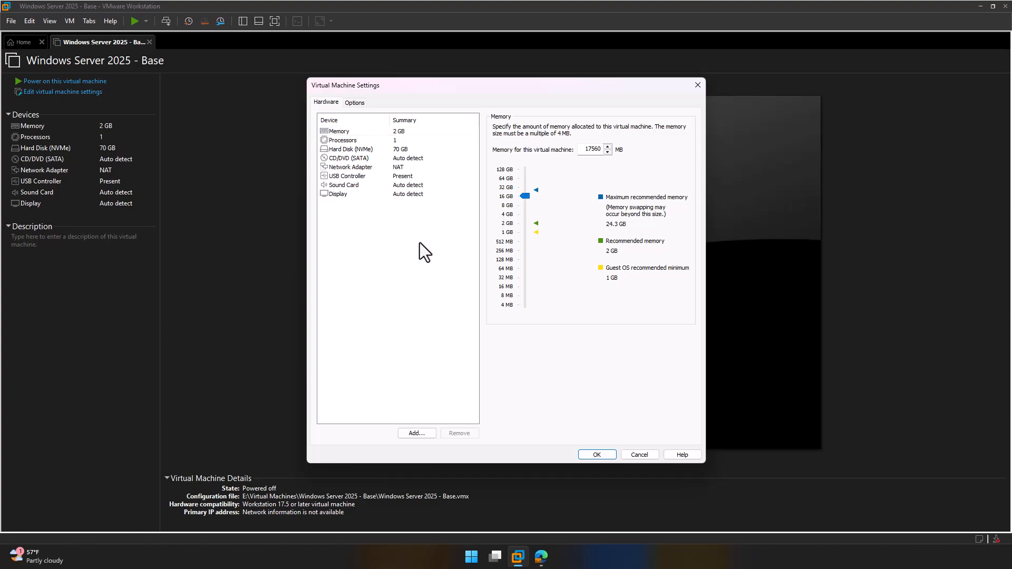
click(400, 141)
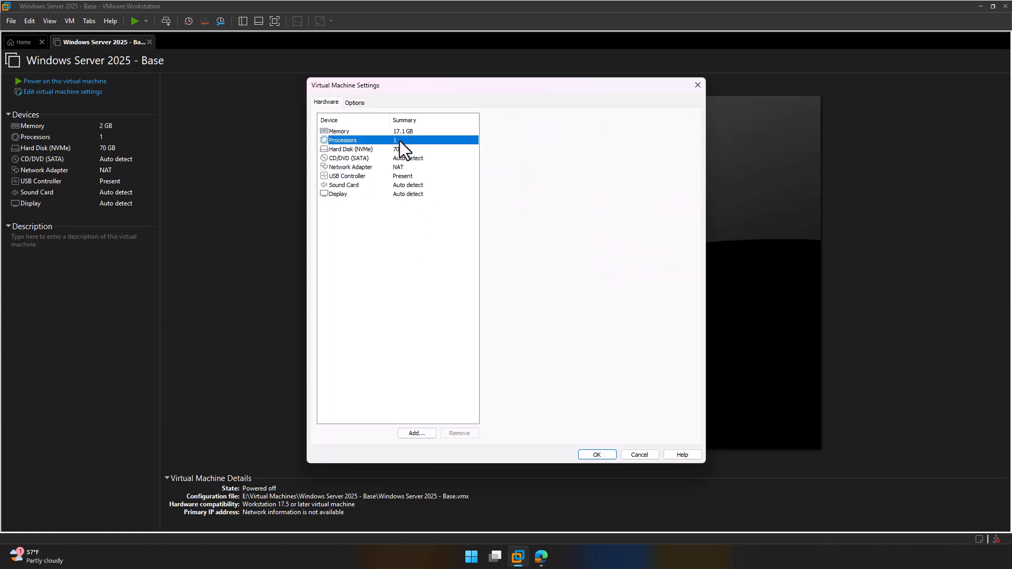
click(403, 132)
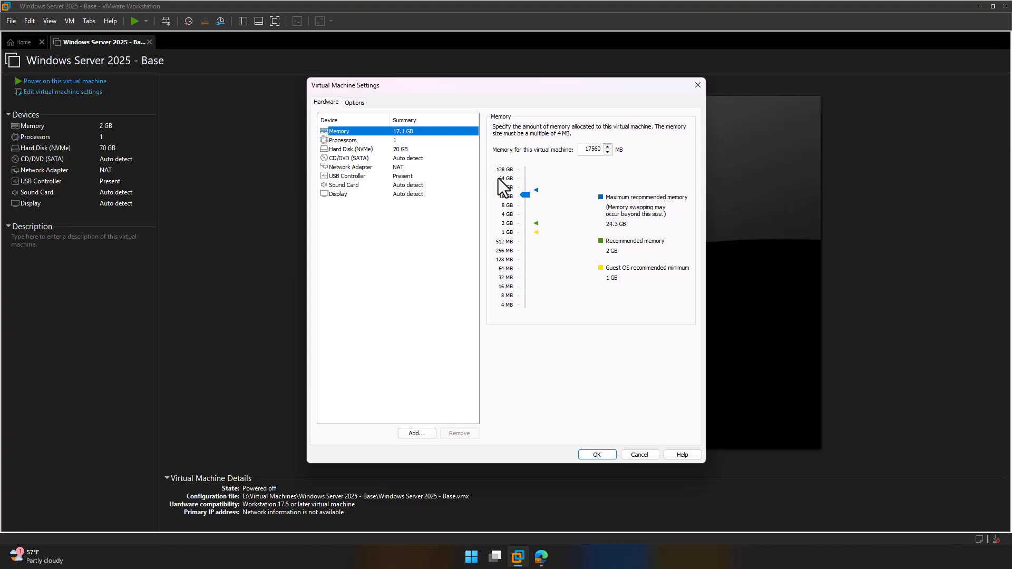
click(524, 195)
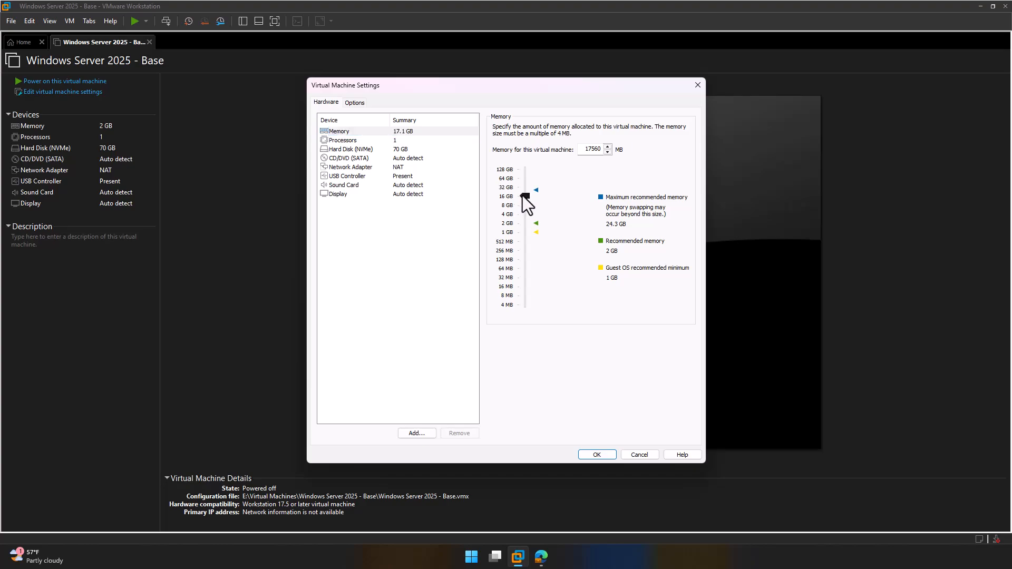
click(401, 141)
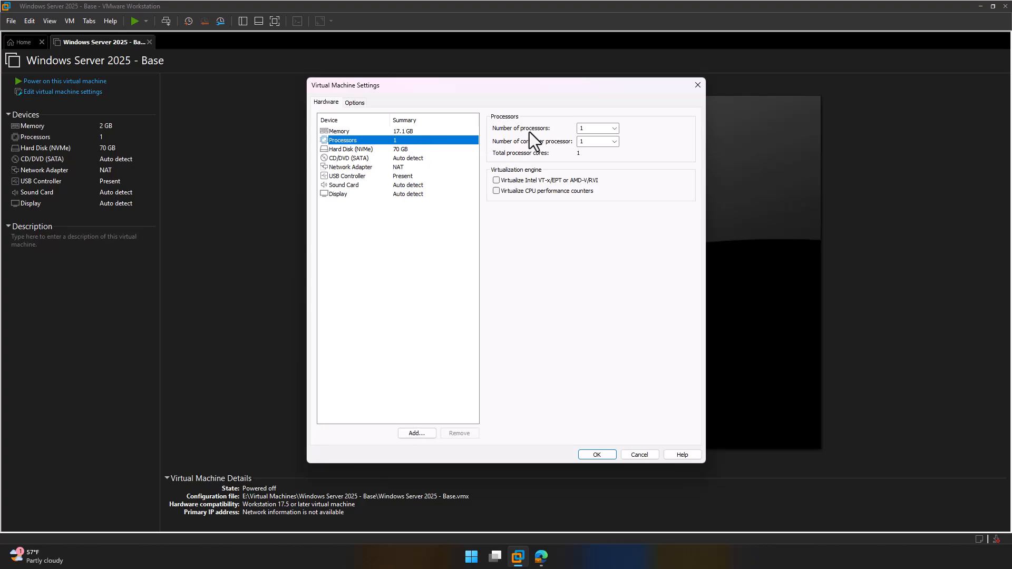
click(616, 143)
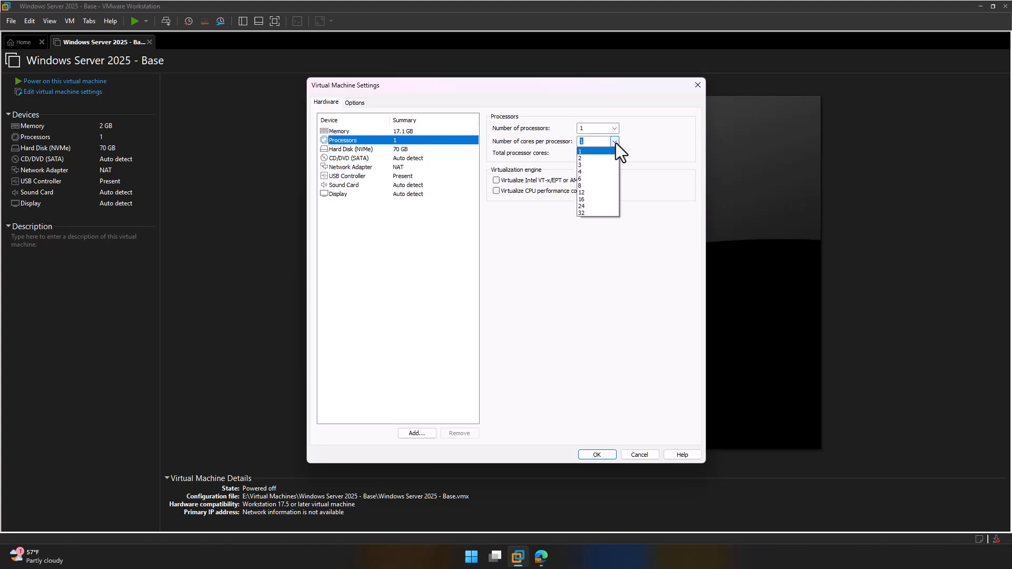
click(615, 172)
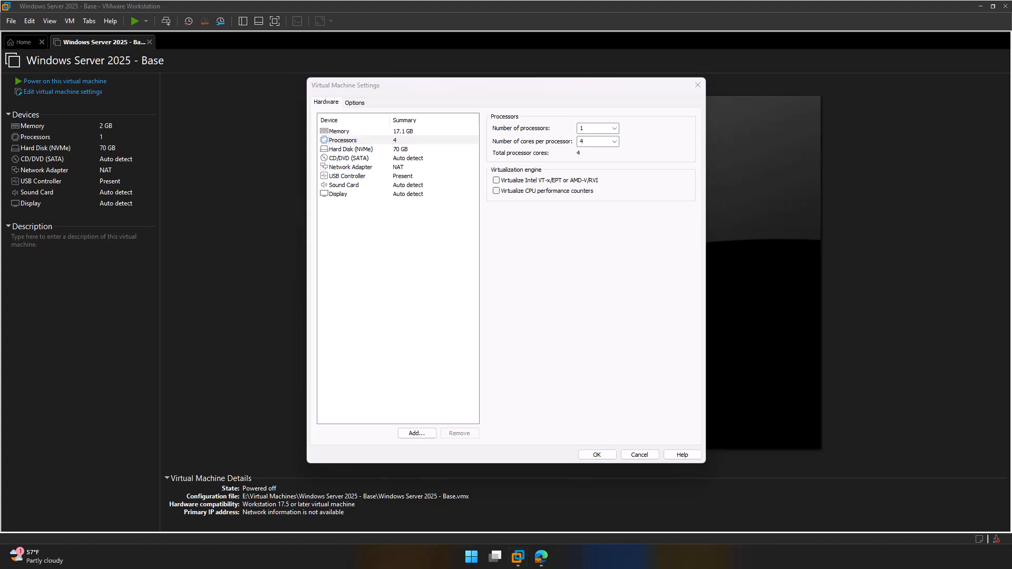
Step: Set memory to 16384 MB (16 GB) and apply the settings
click(406, 134)
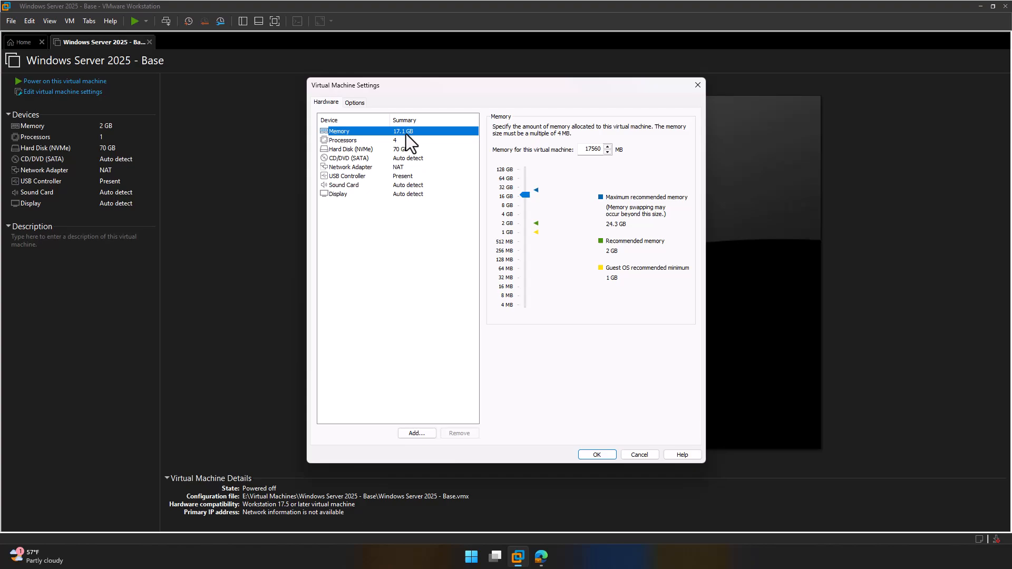
click(602, 150)
drag(601, 149, 570, 146)
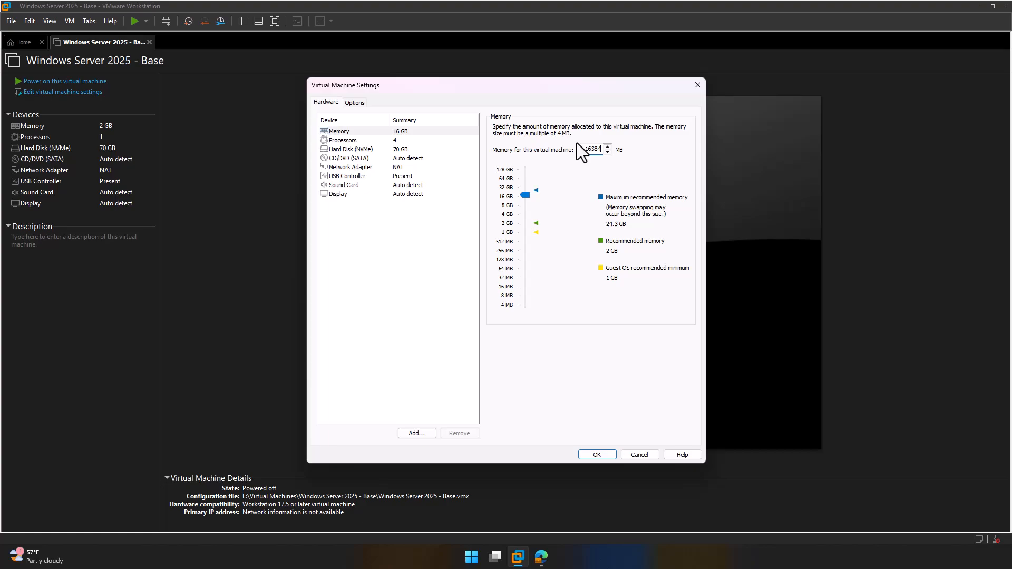
key(Return)
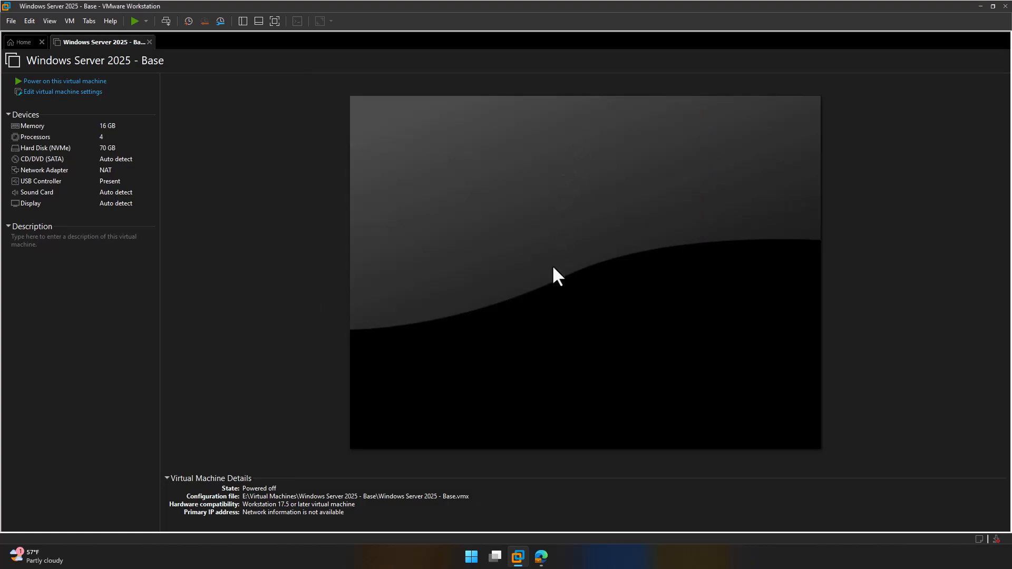
key(ctrl+d)
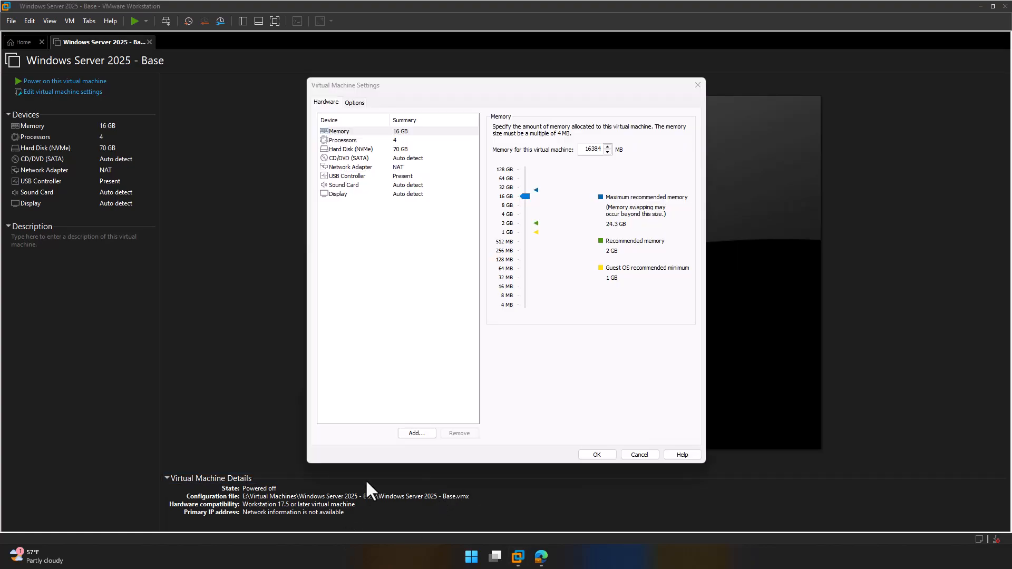
Step: Point the CD/DVD (SATA) drive at the Windows Server evaluation ISO in Downloads
click(356, 159)
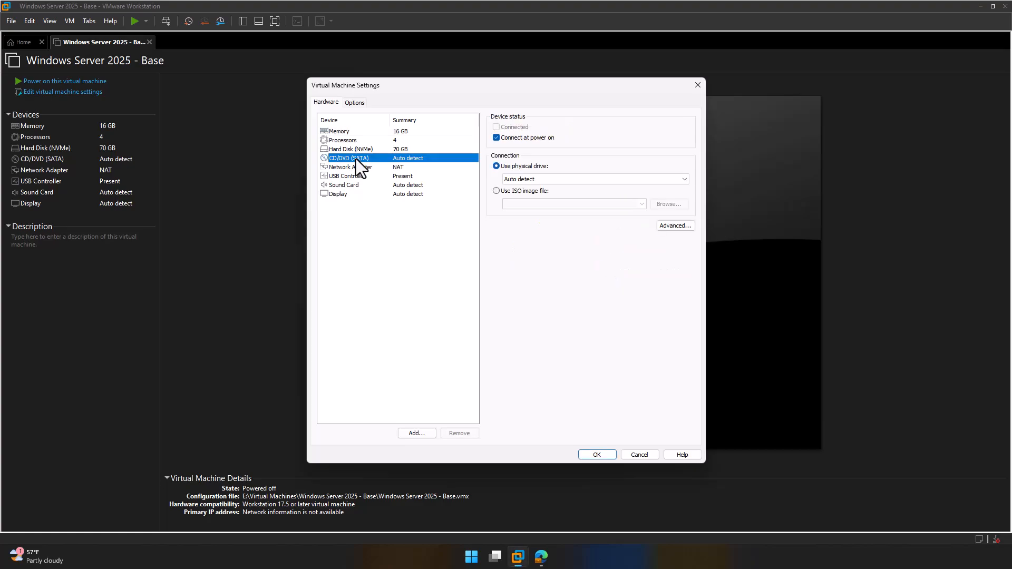
click(497, 191)
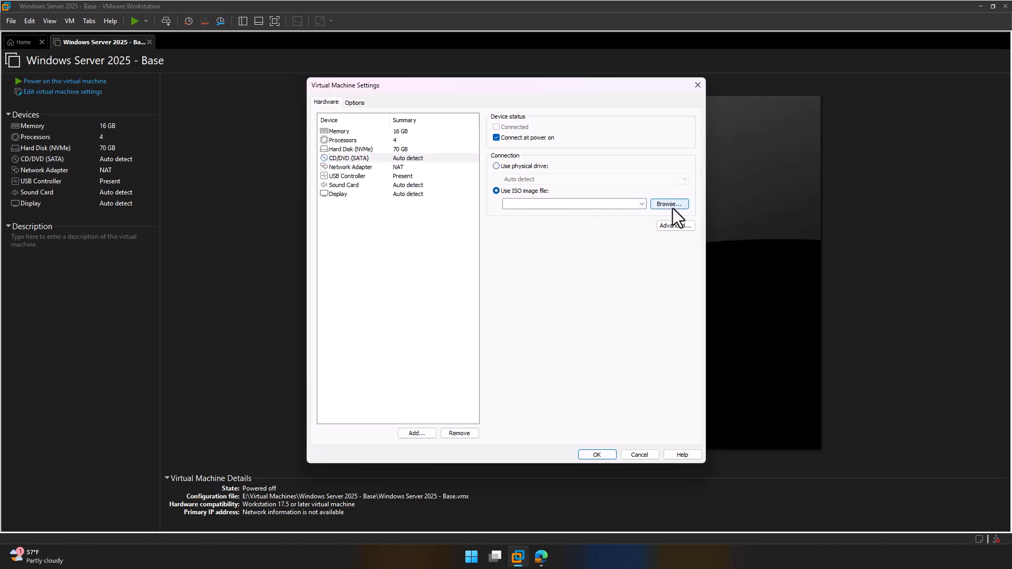
click(670, 205)
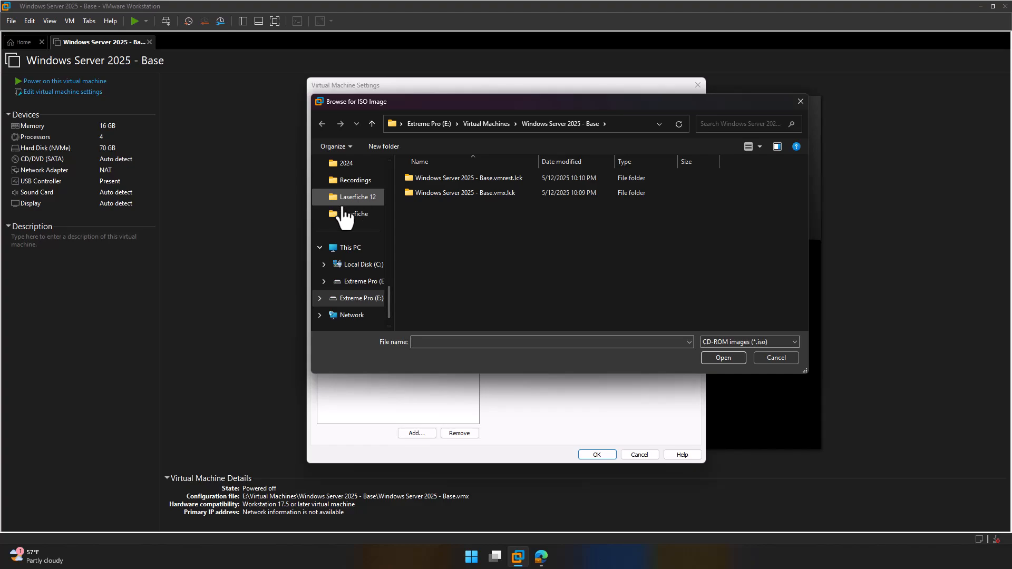
scroll(338, 219, up, 5)
click(348, 197)
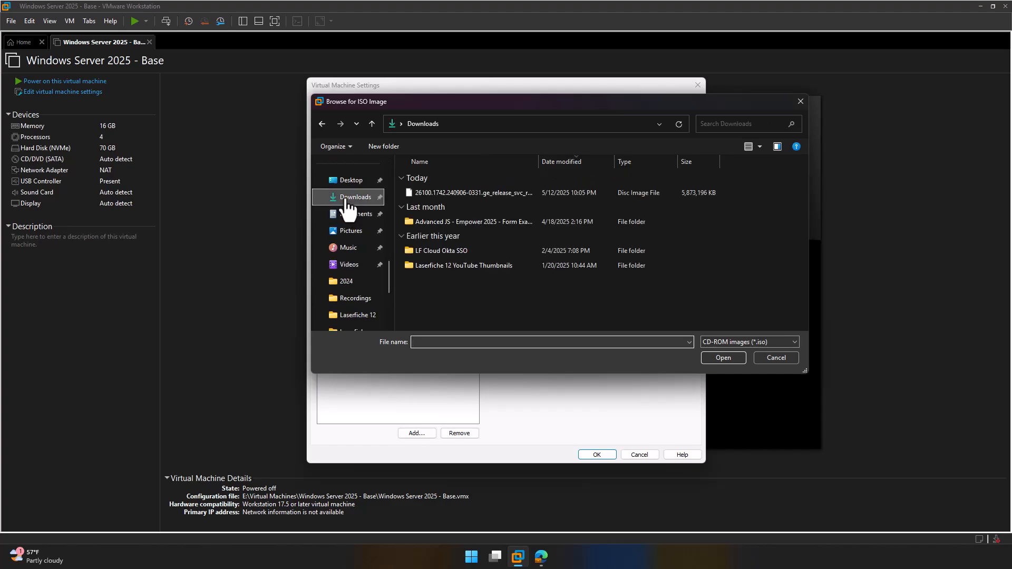
click(470, 194)
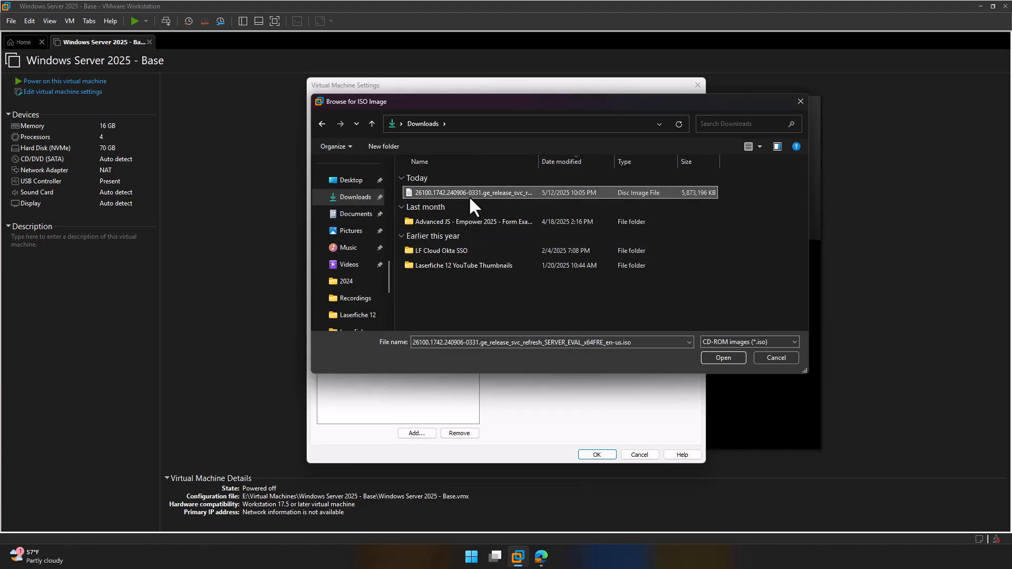
click(742, 360)
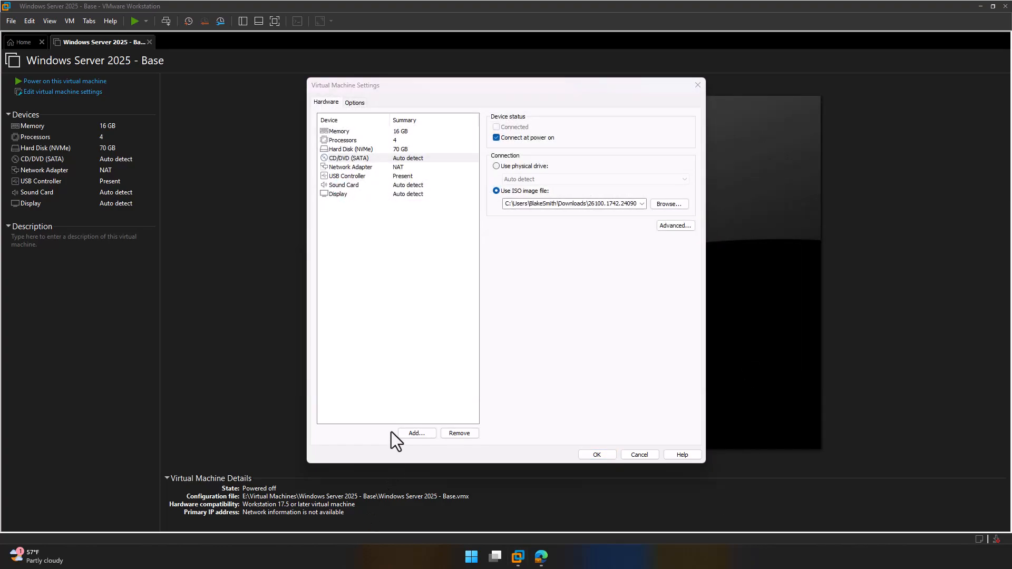
Step: Check 'Disable side channel mitigations for Hyper-V enabled hosts' under Advanced, then save with OK
click(356, 103)
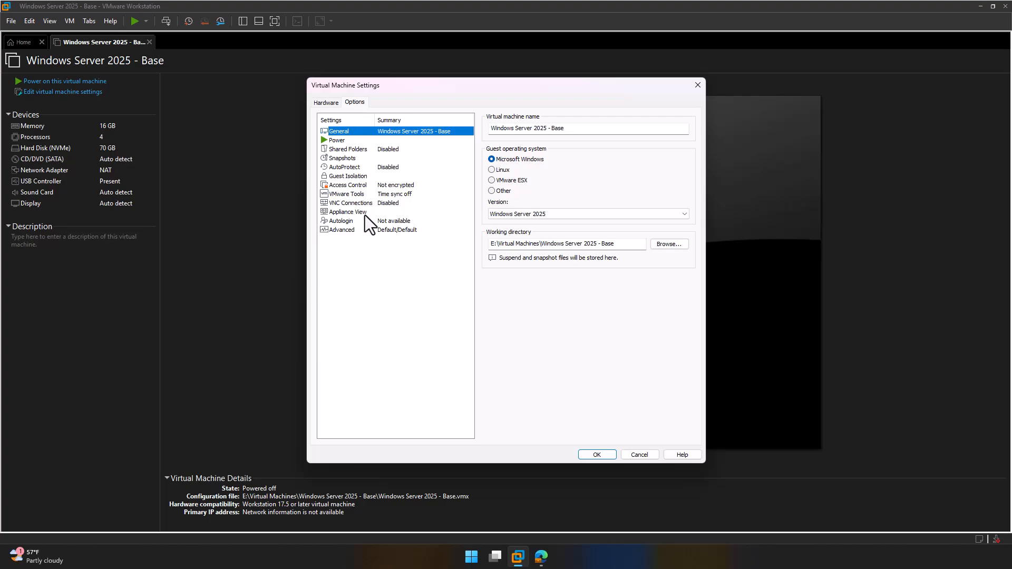
click(362, 232)
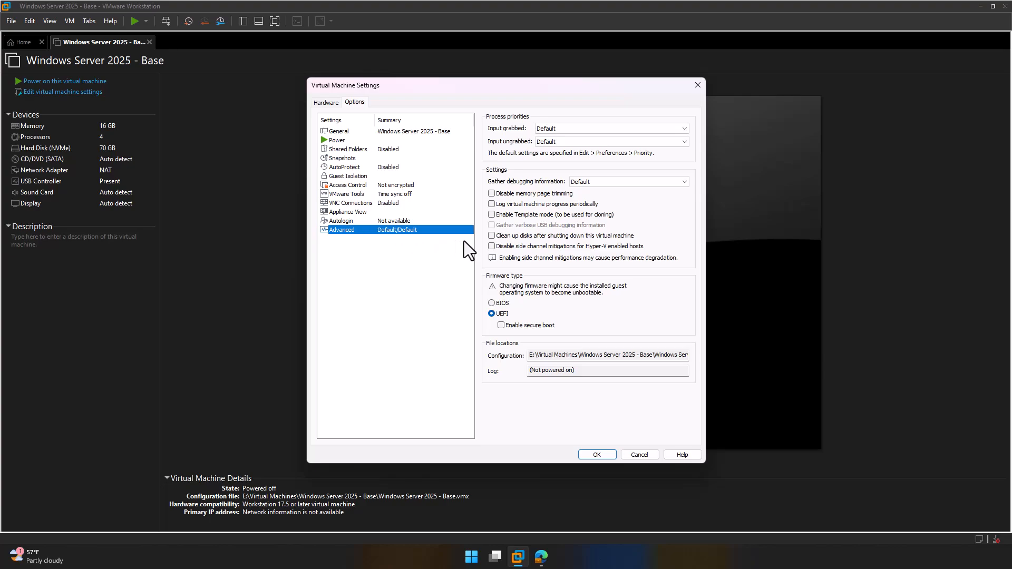
click(492, 247)
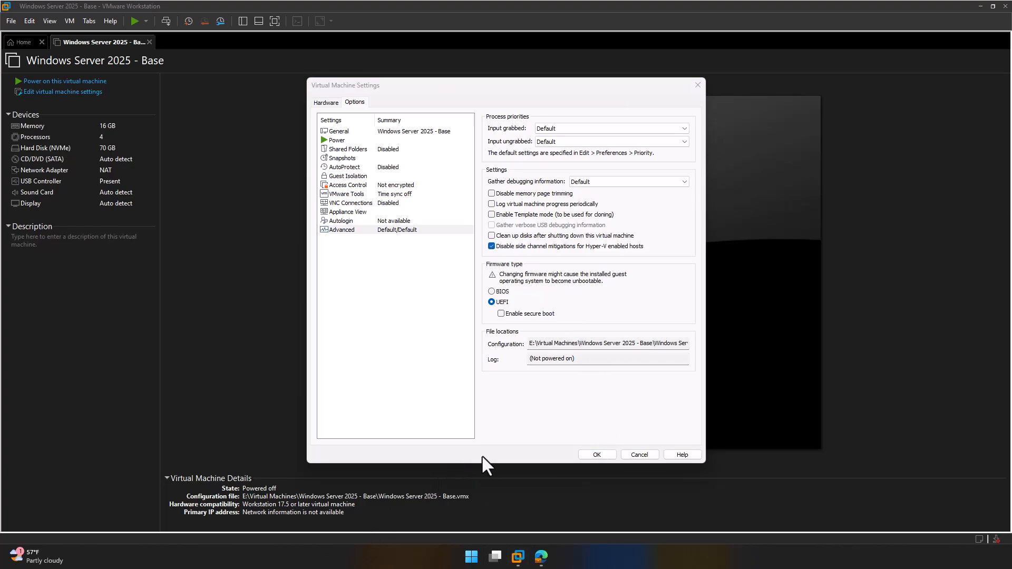
click(593, 454)
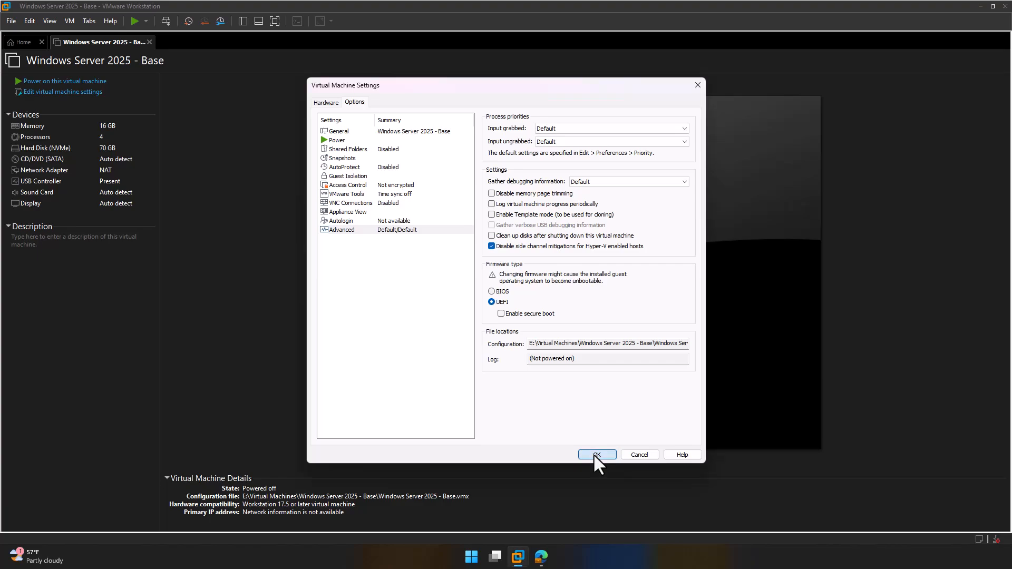
click(593, 454)
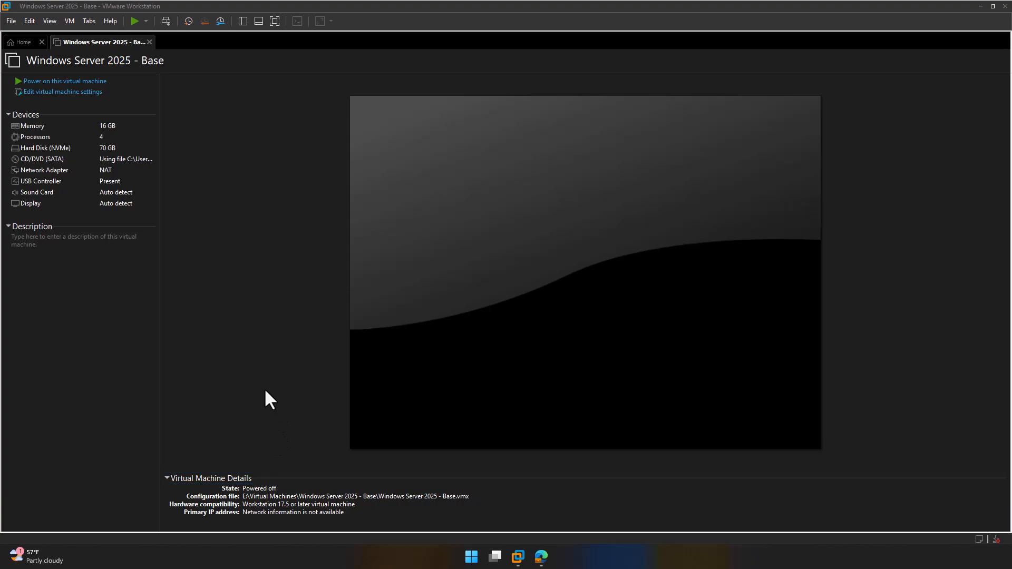
Step: Power on the Windows Server 2025 - Base VM and boot it from the installation ISO
click(91, 82)
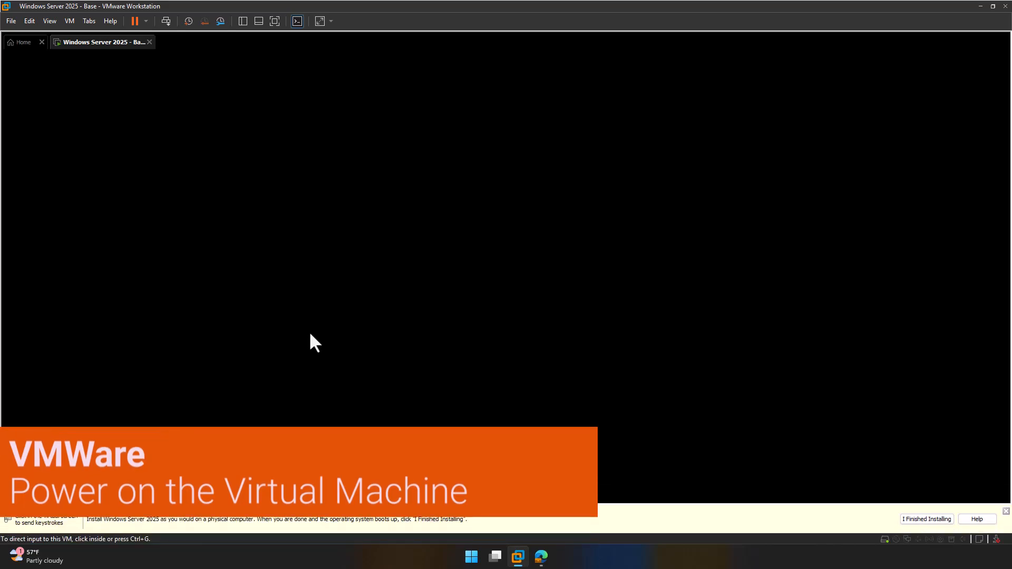
click(285, 316)
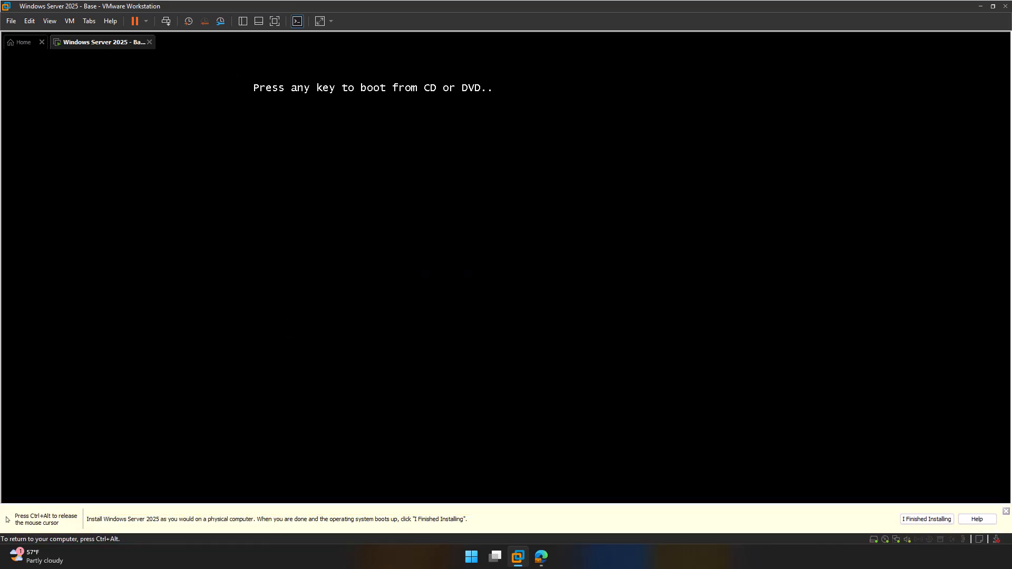
key(Return)
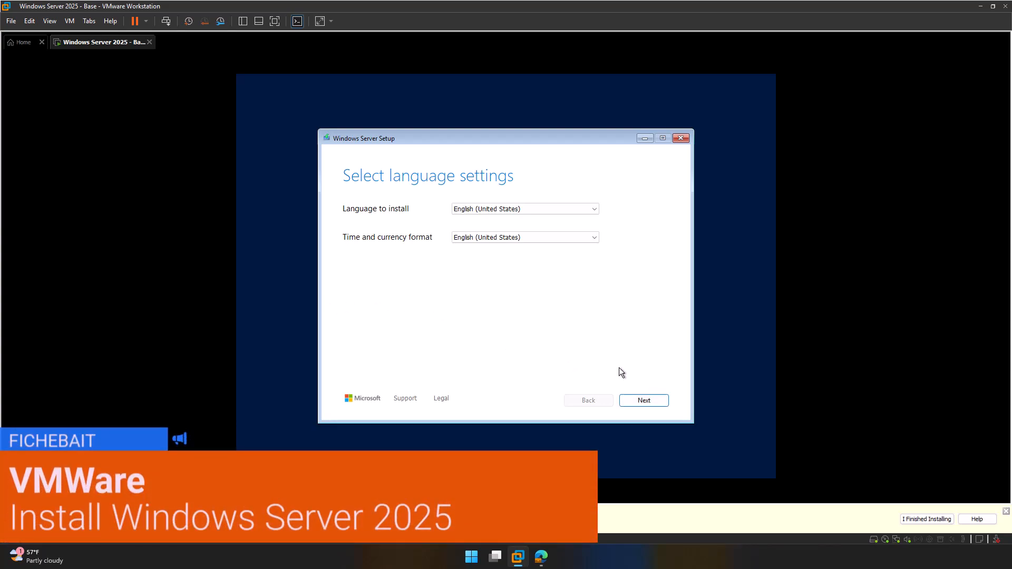
Step: Accept the default language and keyboard settings and agree that everything on the disk will be deleted
click(652, 403)
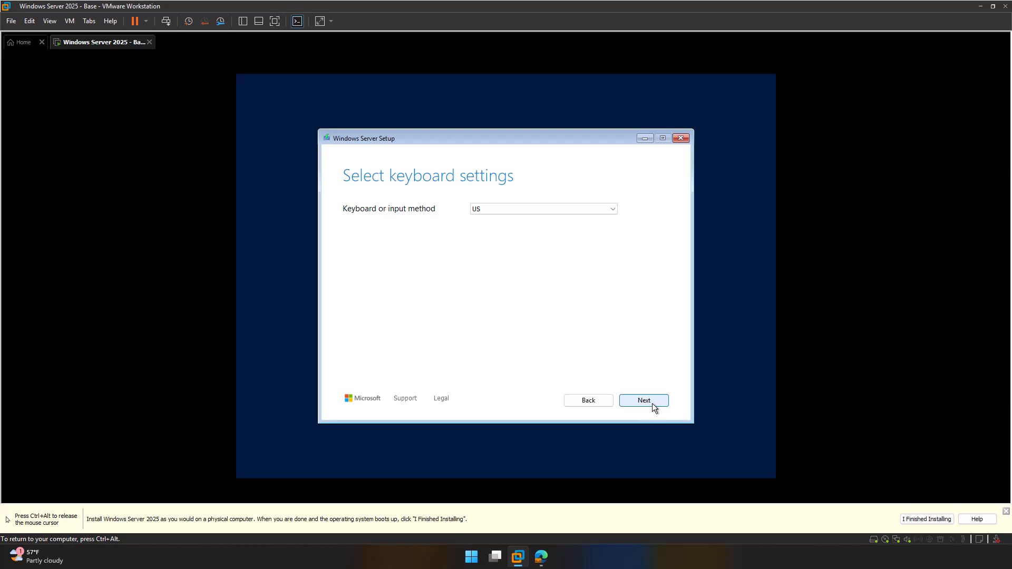
click(653, 403)
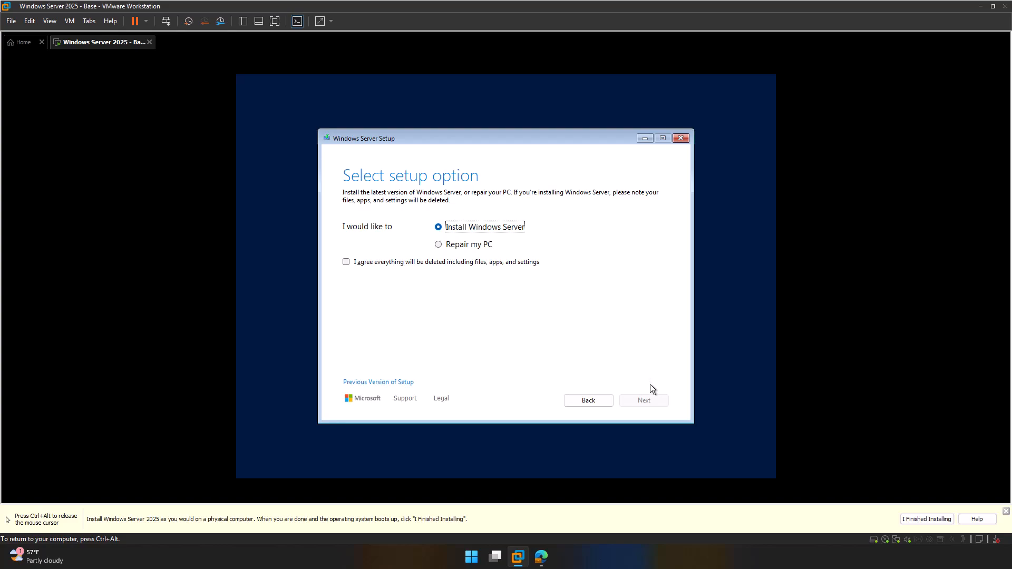
click(346, 262)
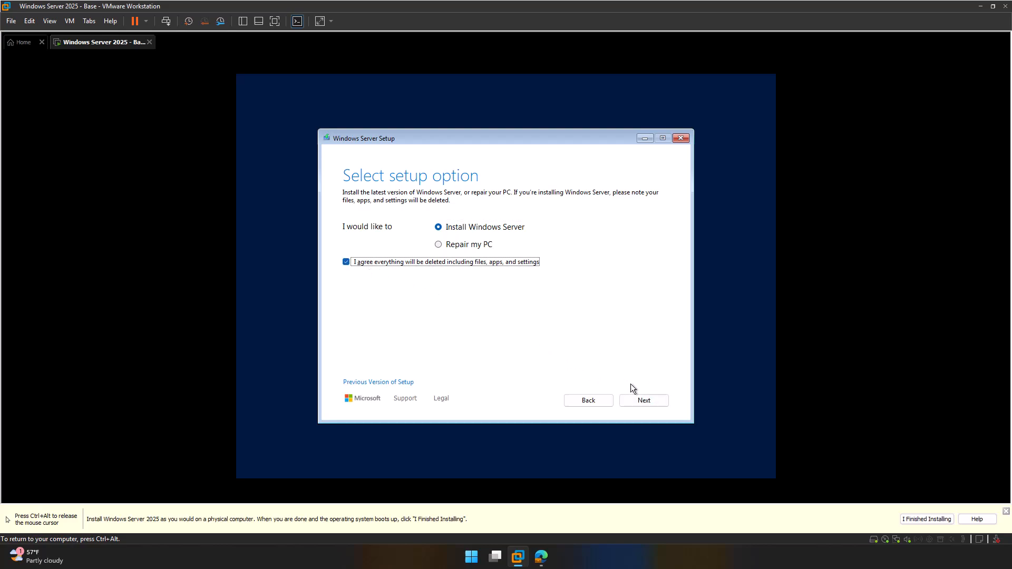
Step: Pick the Windows Server 2025 Standard Evaluation (Desktop Experience) image and accept the license terms
click(657, 400)
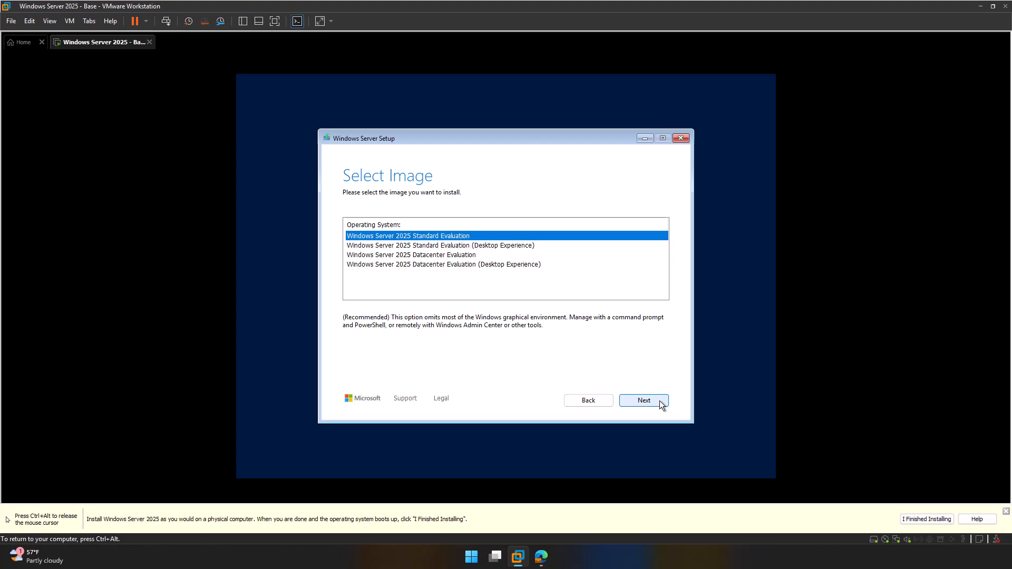
click(481, 246)
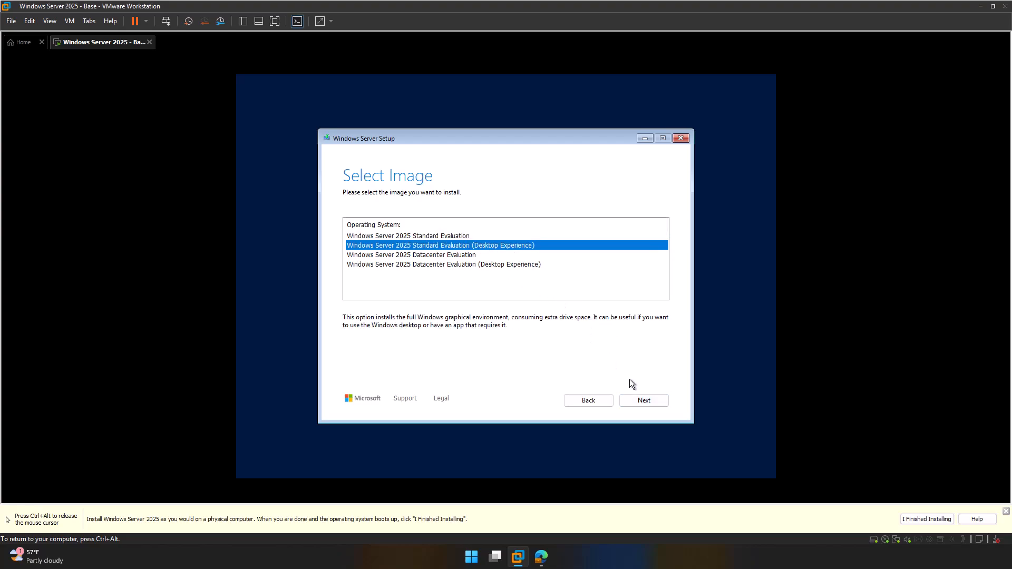
click(658, 400)
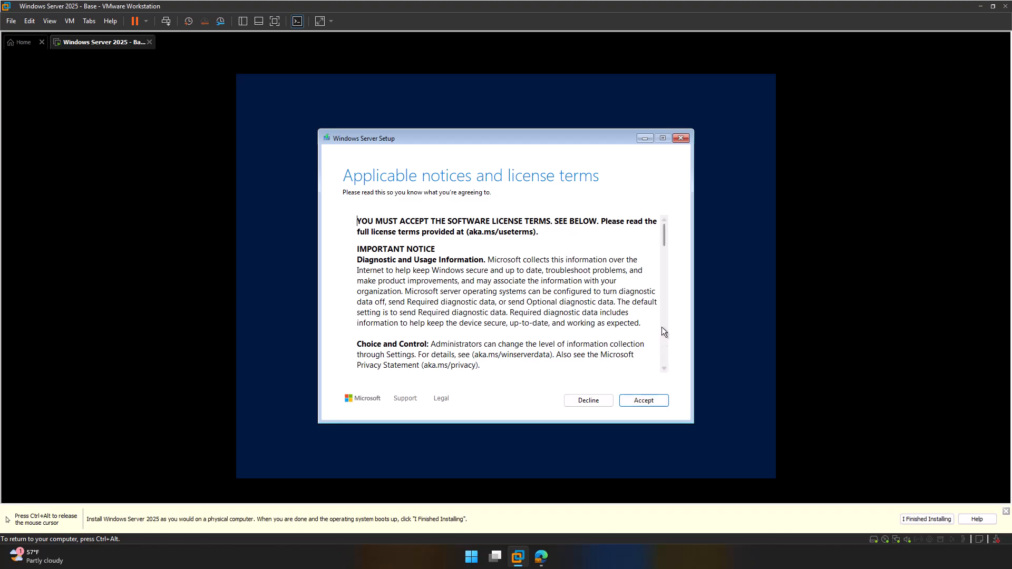
drag(666, 235, 665, 359)
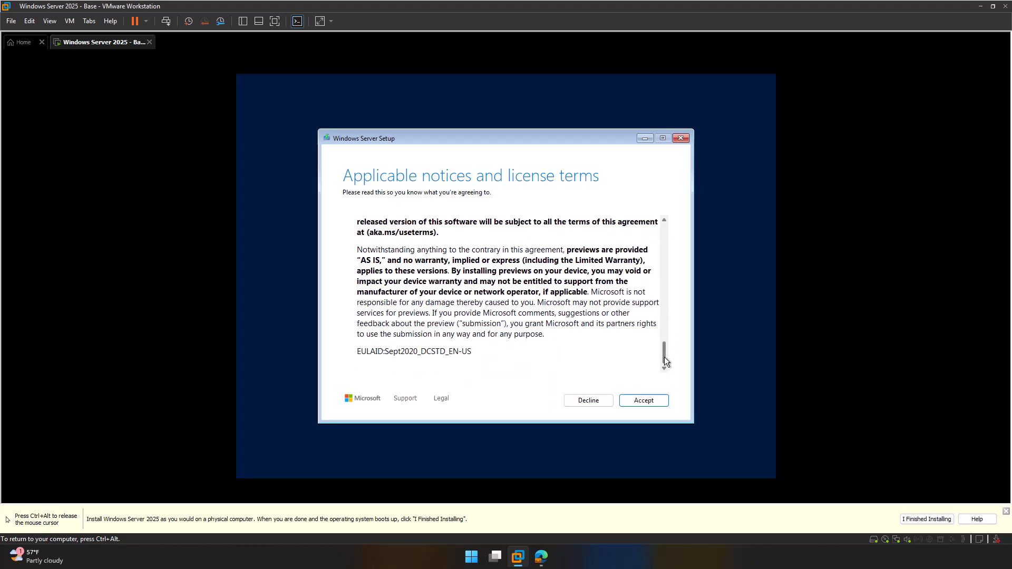
click(660, 404)
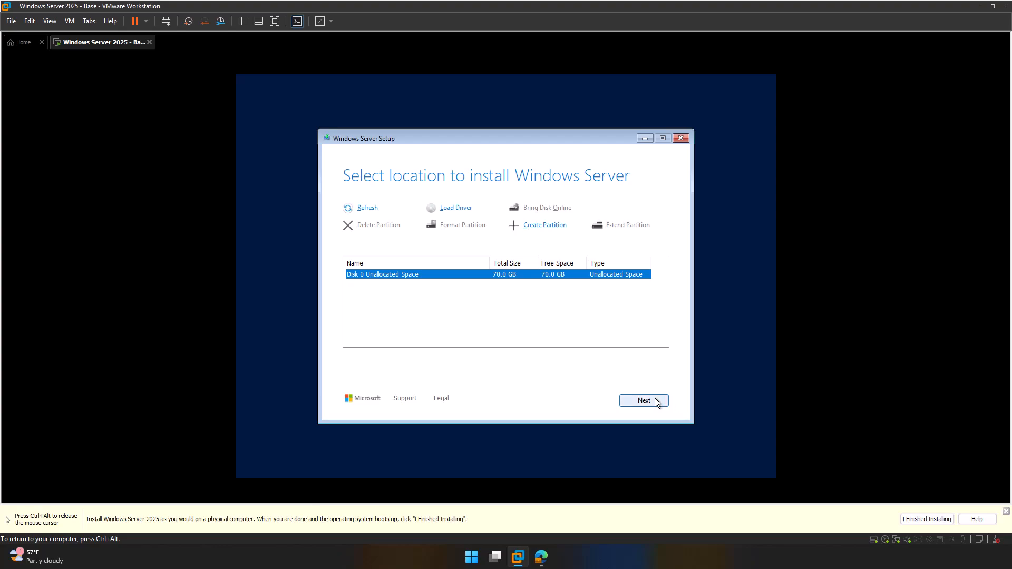
Step: Install onto Disk 0's 70.0 GB unallocated space and start the installation
click(654, 403)
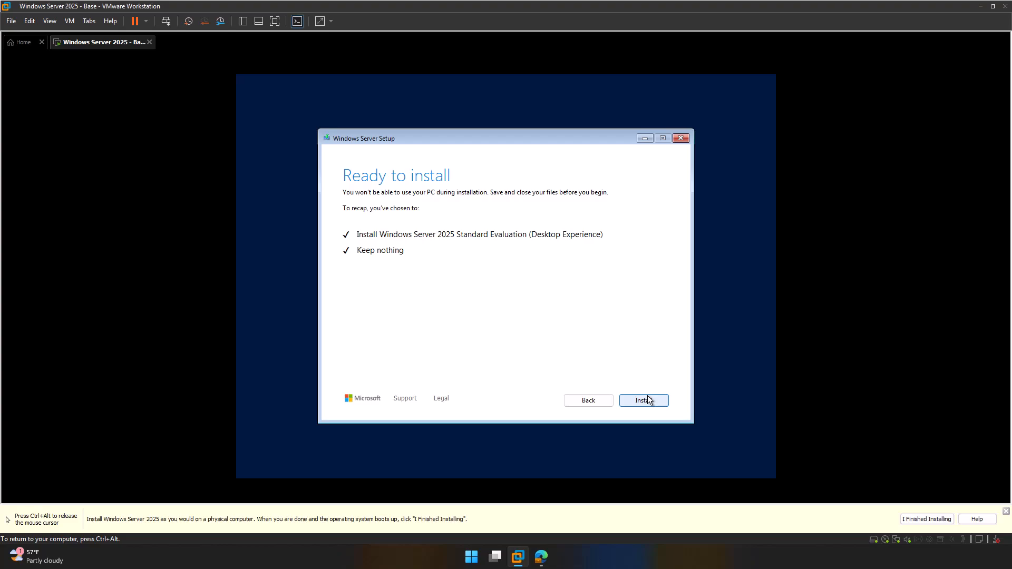
click(644, 401)
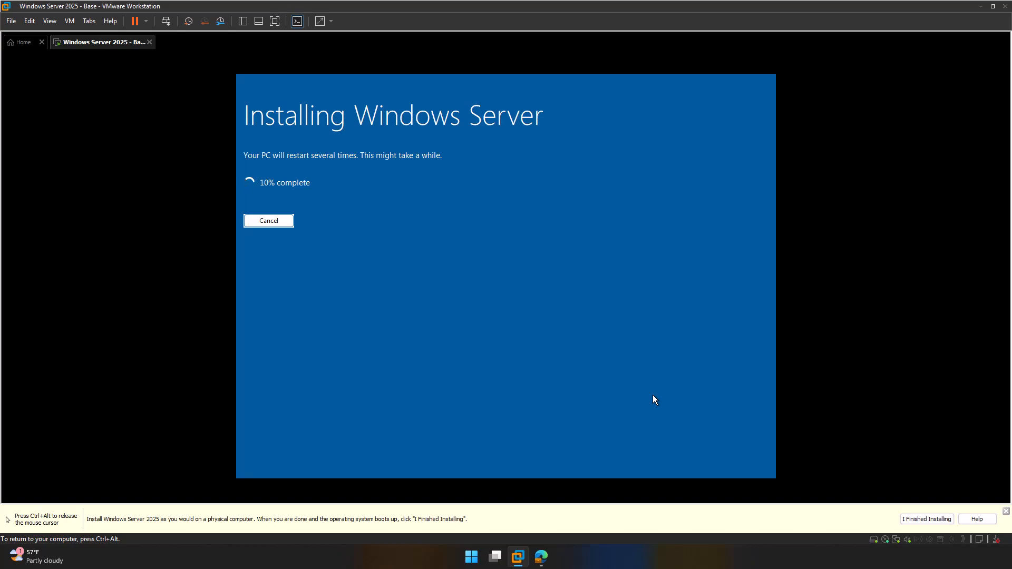
Step: Release input from the VM with Ctrl+Alt while the installation runs to the Customize settings page
key(ctrl+alt)
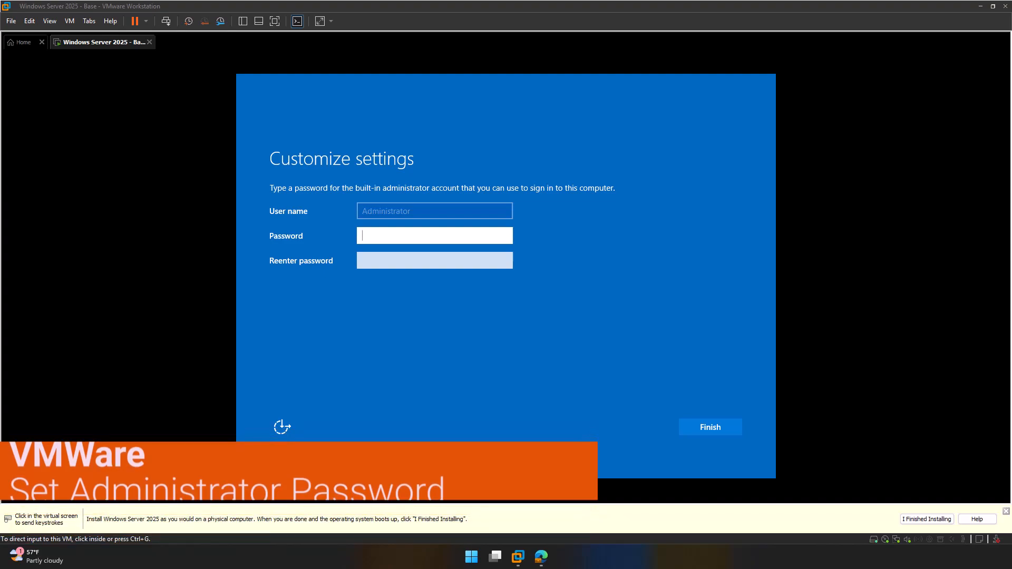
Step: Enter and confirm the built-in Administrator password, then finish setup
click(432, 236)
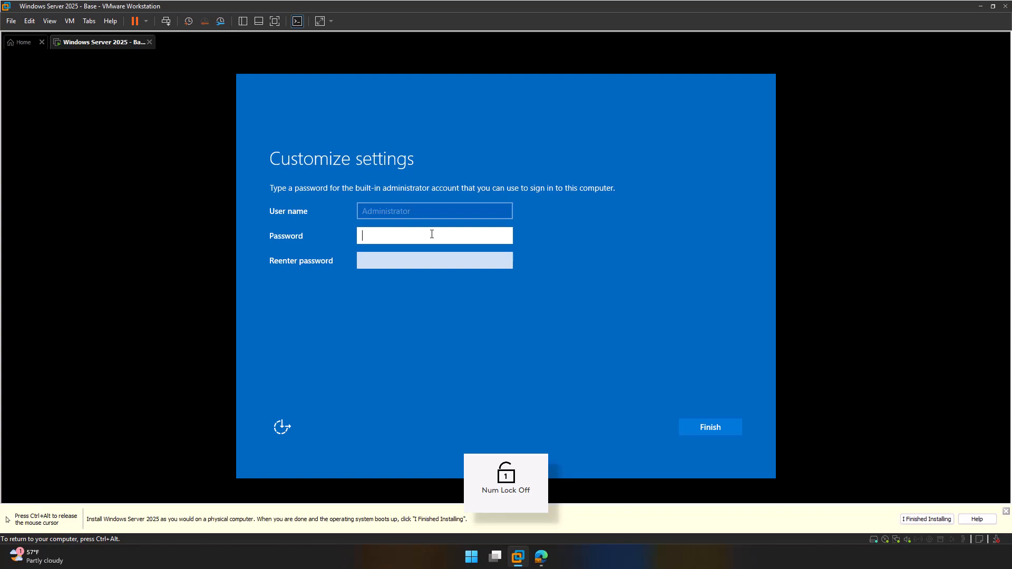
text(P@ssw0rd!)
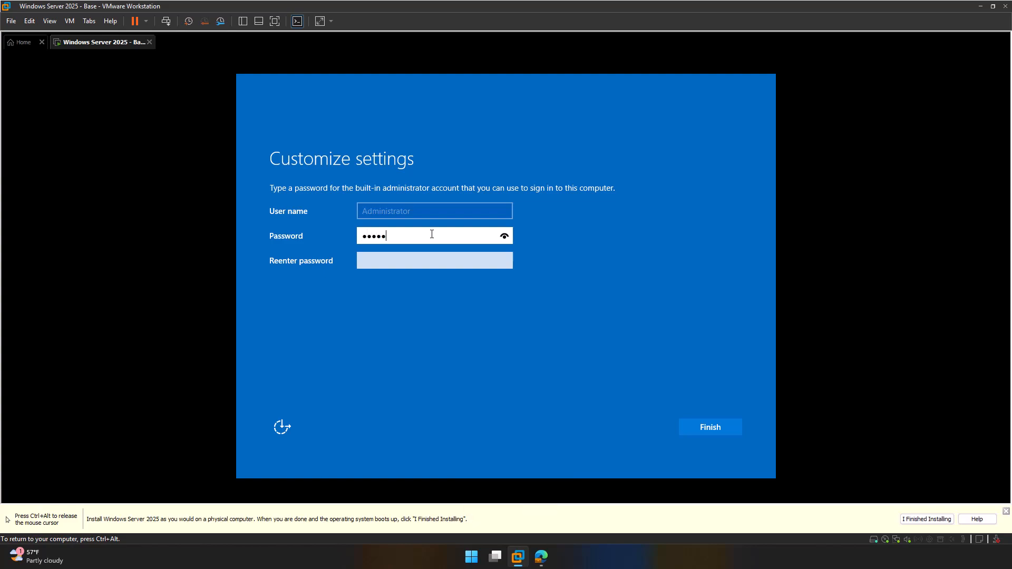
text(23)
key(Tab)
text(P)
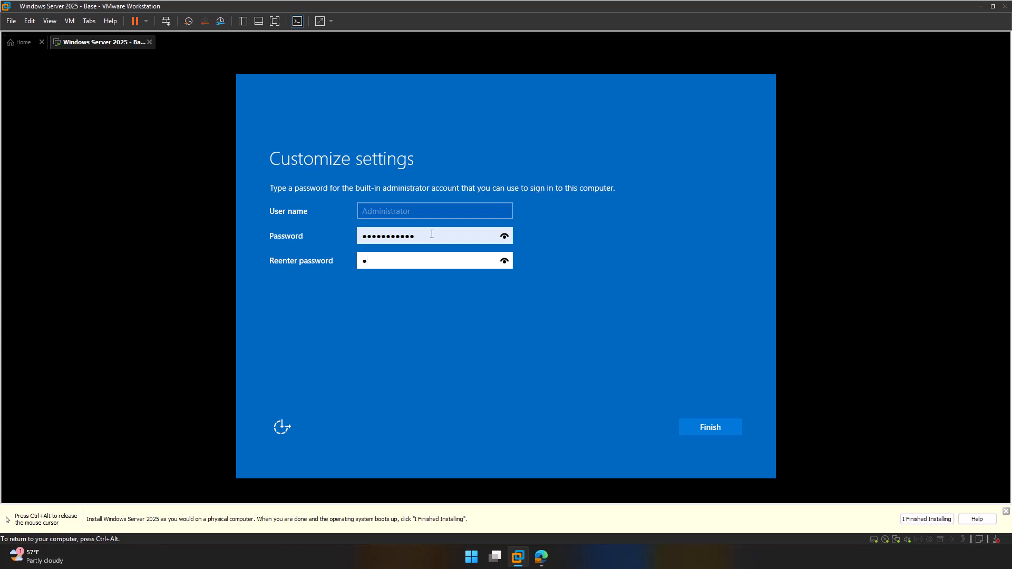
text(@ssw0rd!23)
click(723, 432)
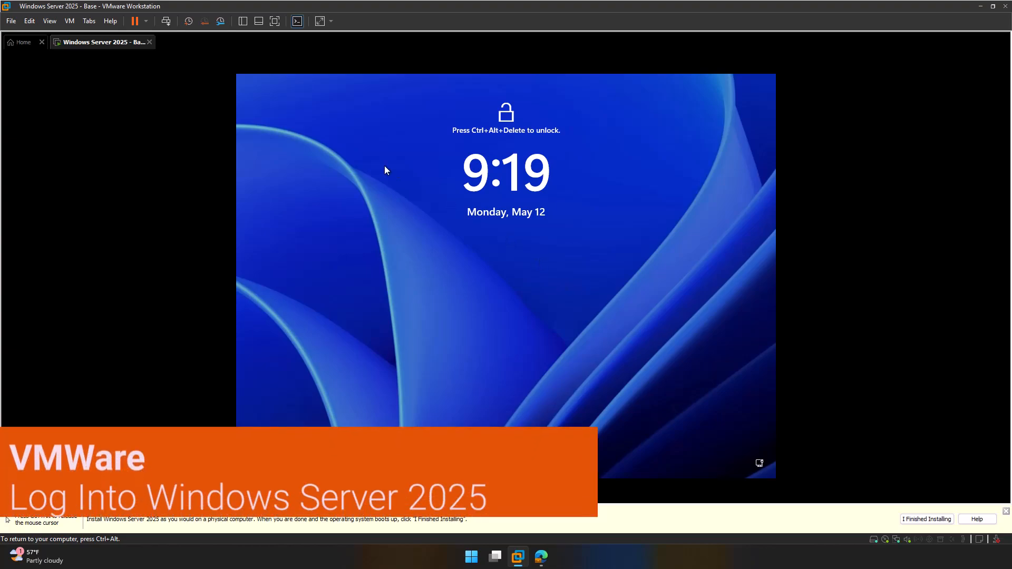
Step: Send Ctrl+Alt+Del, sign in as Administrator with the account password, then release input
click(167, 22)
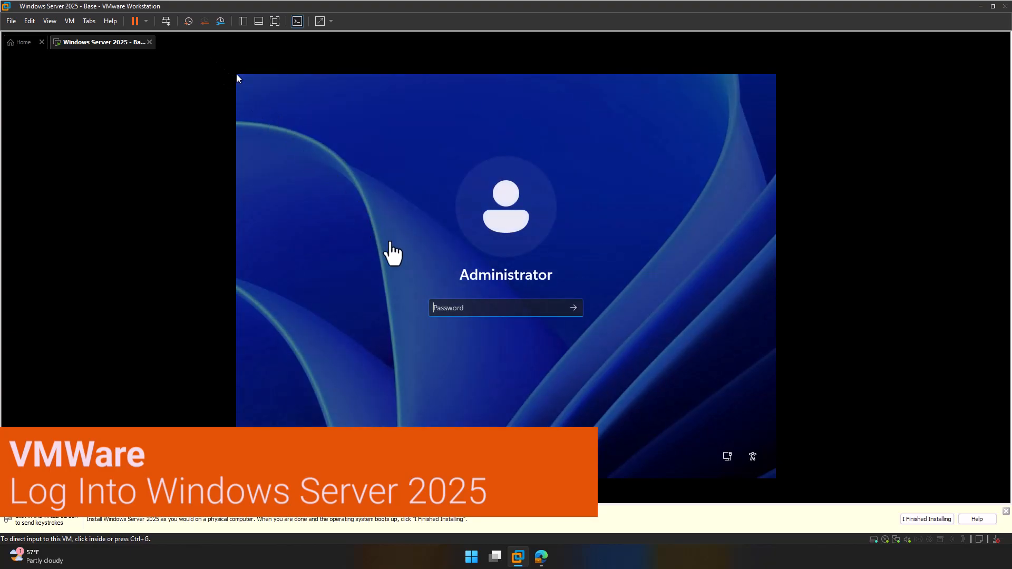
click(470, 308)
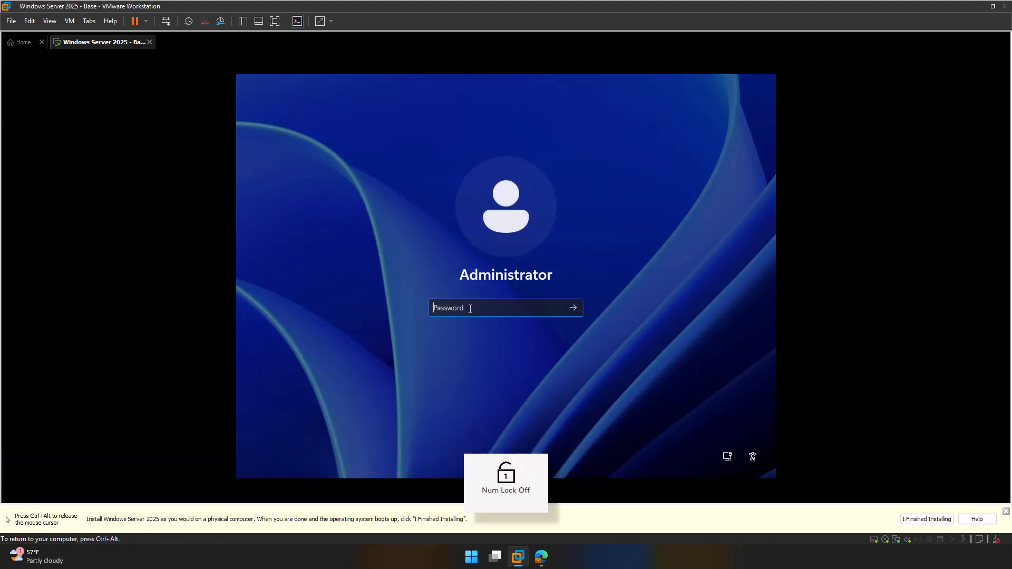
text(••••••)
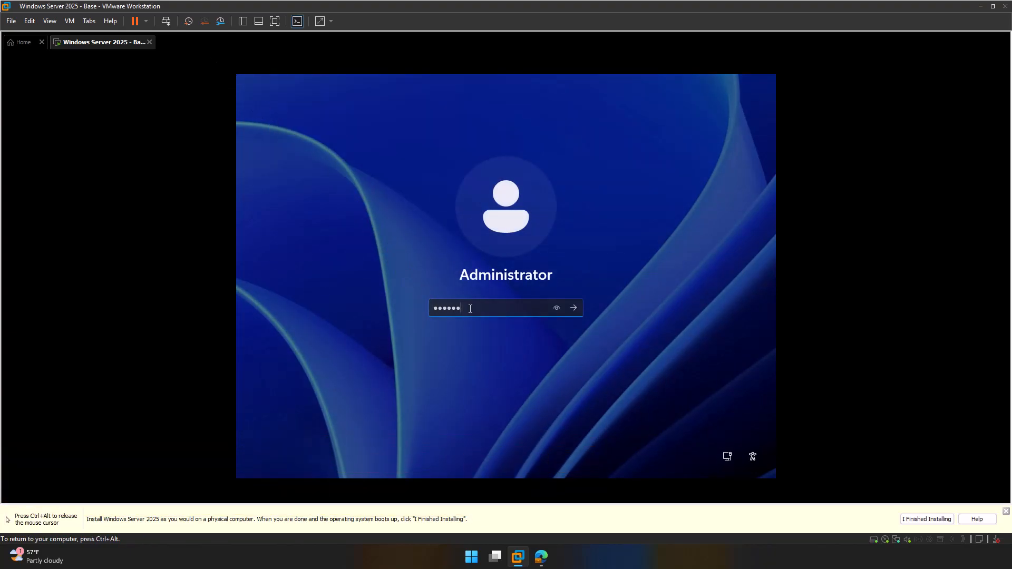
text(•••••)
key(Return)
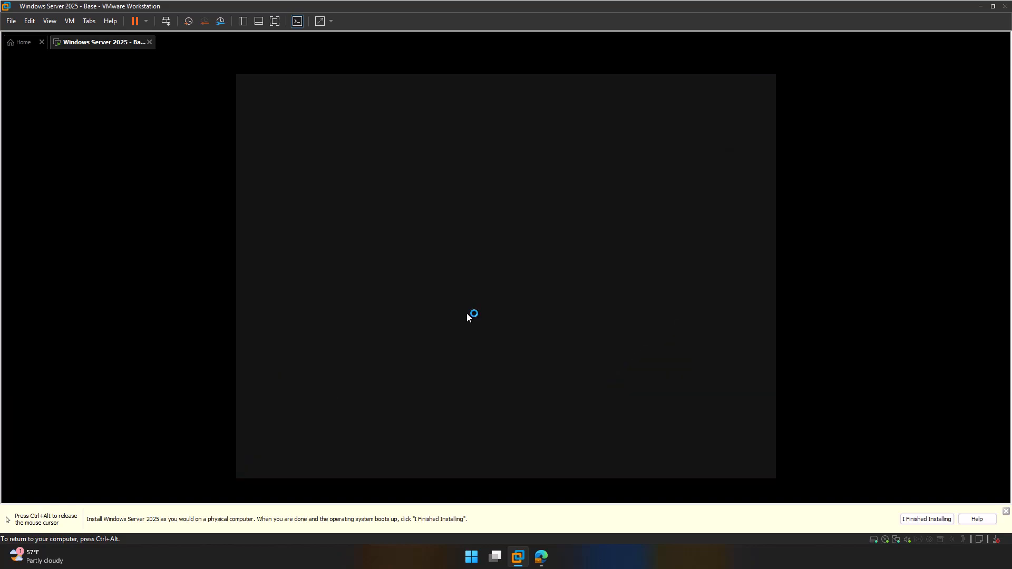
key(ctrl+alt)
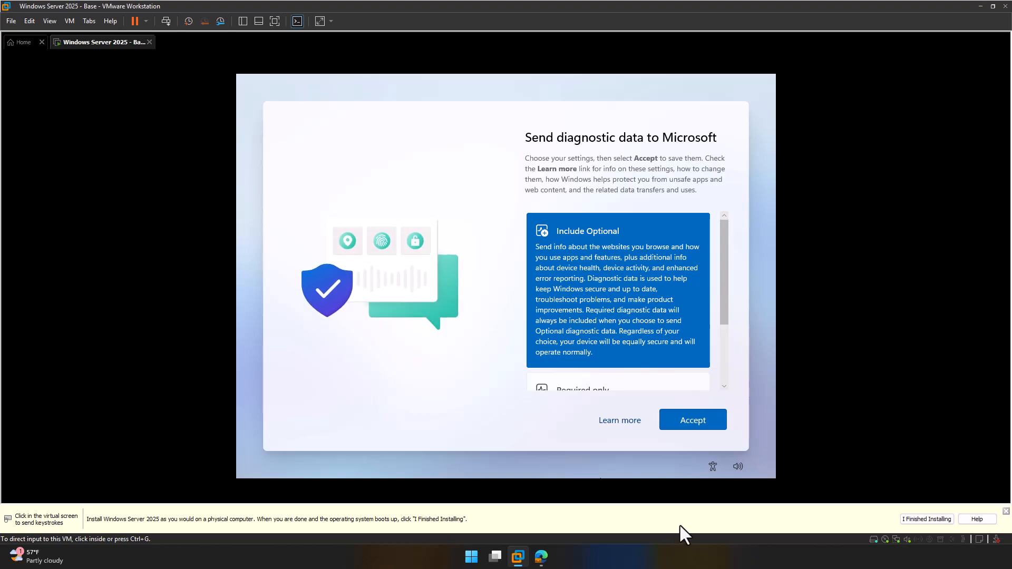
Step: Choose Required only diagnostic data and accept it to reach the Server Manager dashboard
click(723, 380)
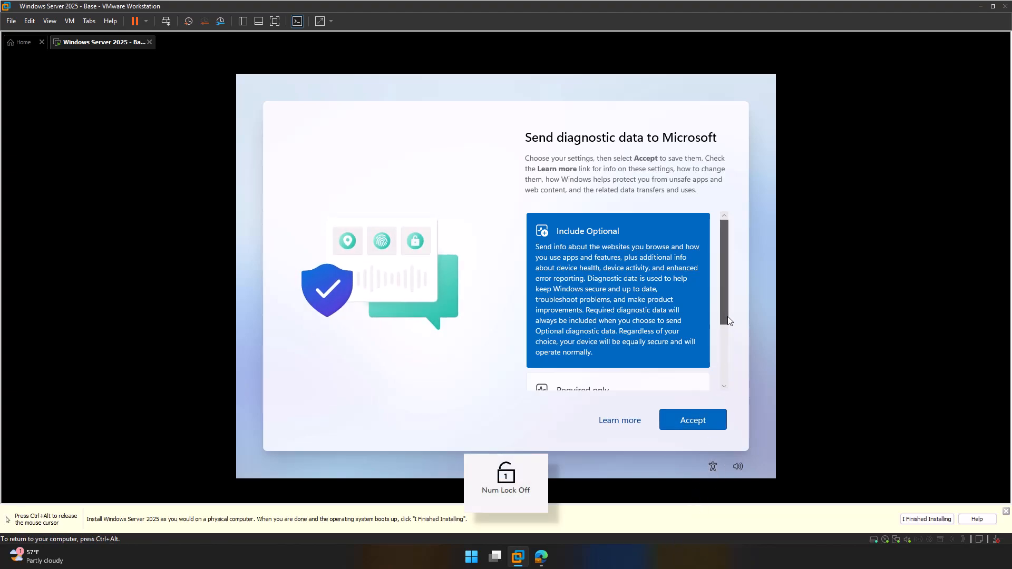
scroll(727, 326, down, 2)
mouse_move(724, 337)
mouse_down()
mouse_move(715, 384)
mouse_move(731, 323)
mouse_move(723, 355)
mouse_up()
click(668, 355)
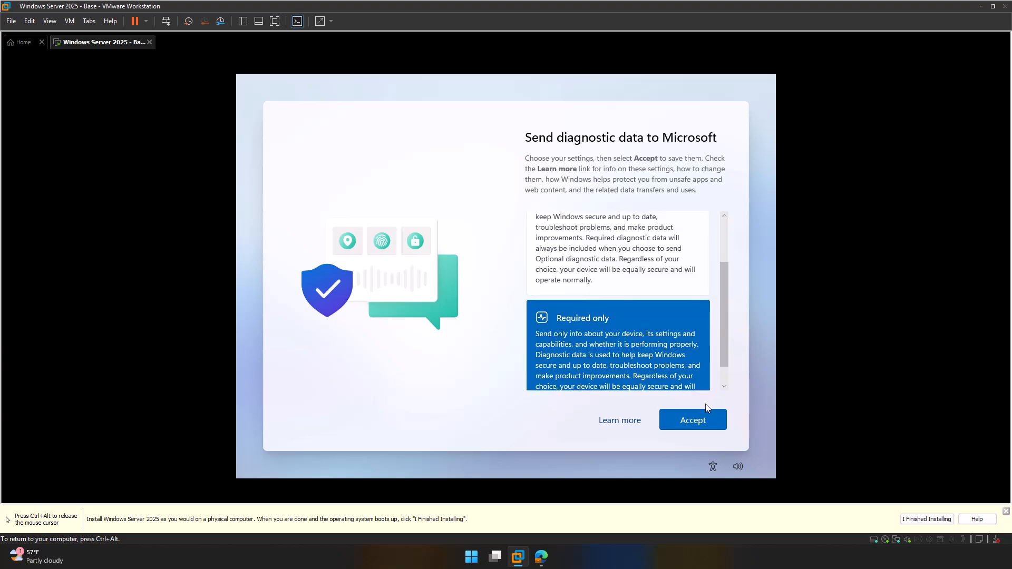
click(693, 420)
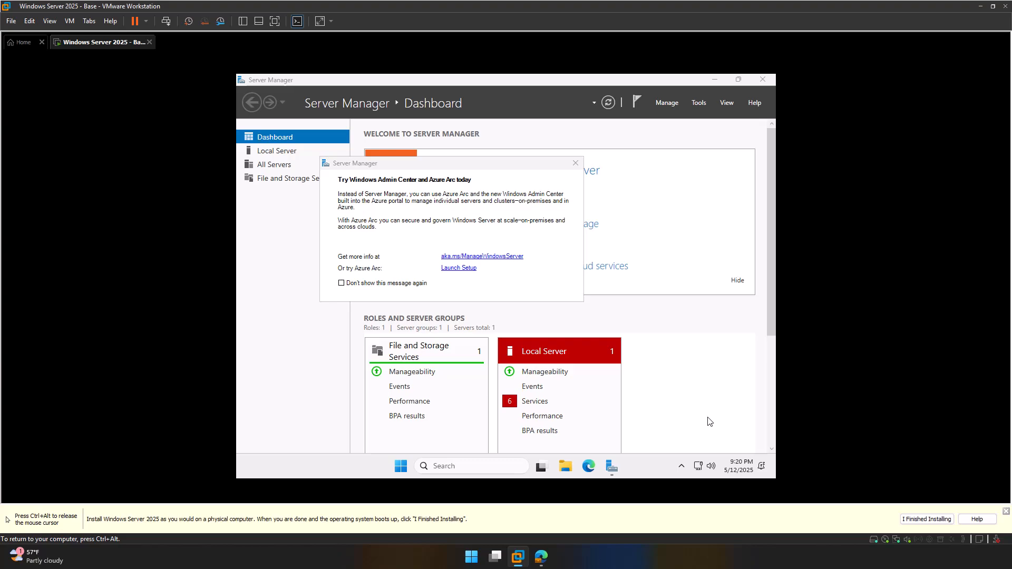
Step: Release control to the host and mark the guest installation as finished on the VMware hint bar
key(ctrl+alt)
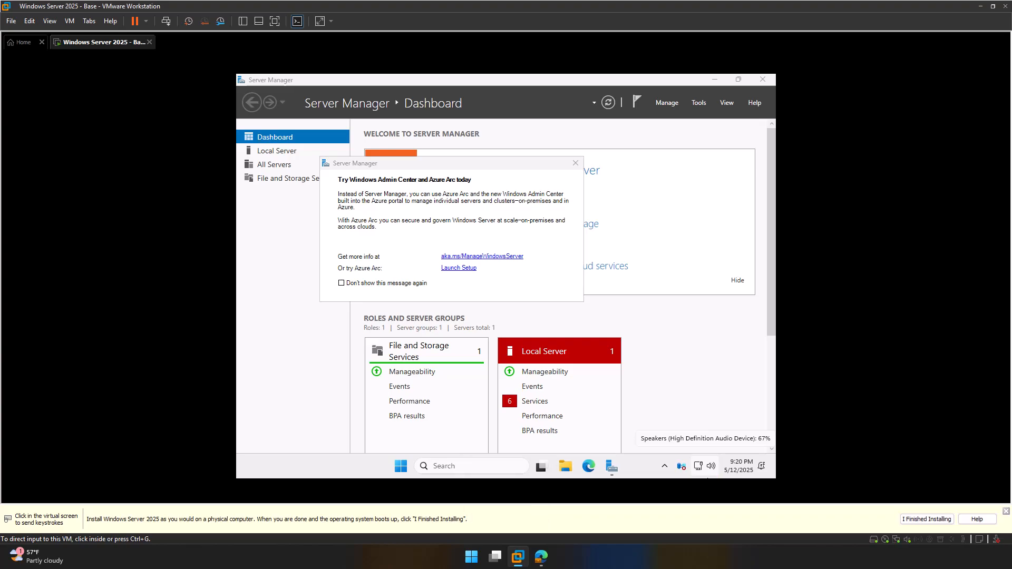
click(926, 520)
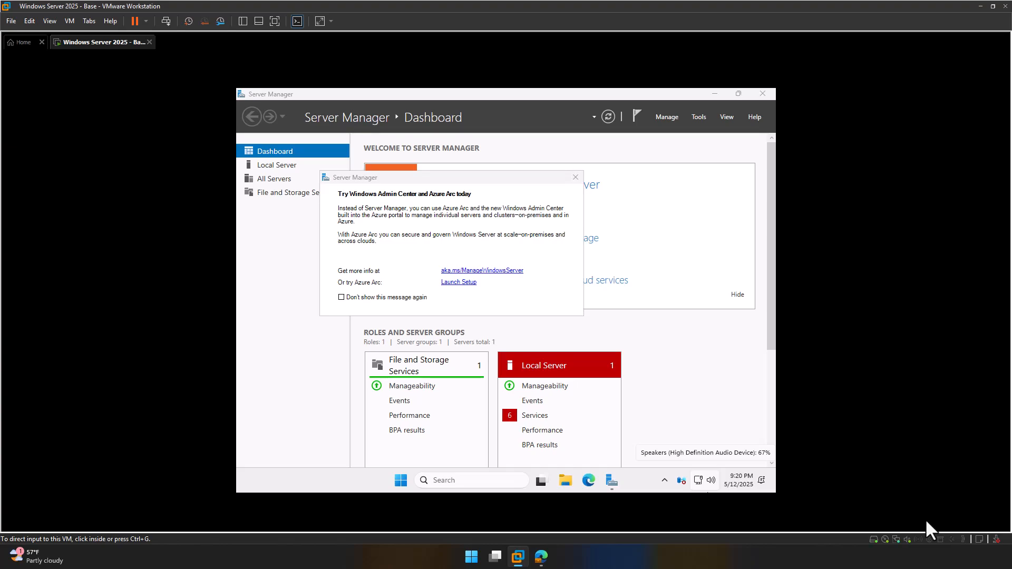